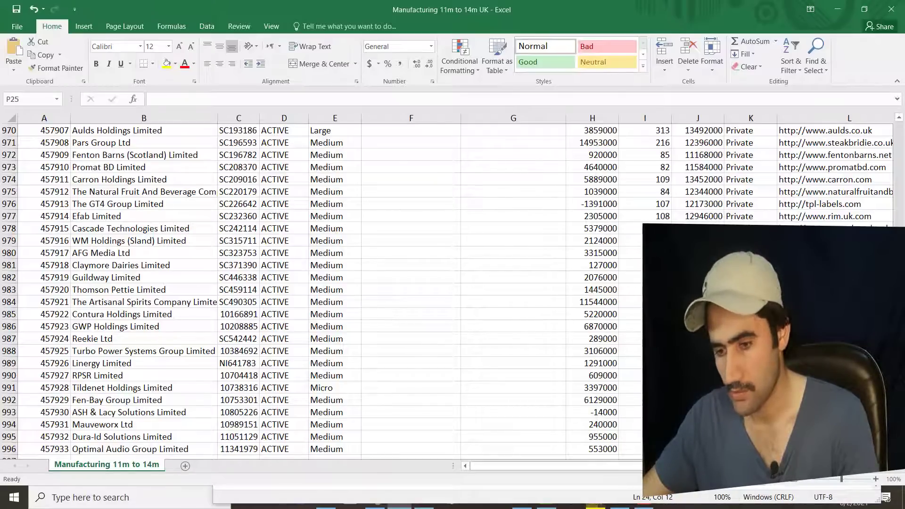
- Copy Samuel Heath's website address from cell L2 and switch to Chrome
left_click_drag(898, 452, 901, 119)
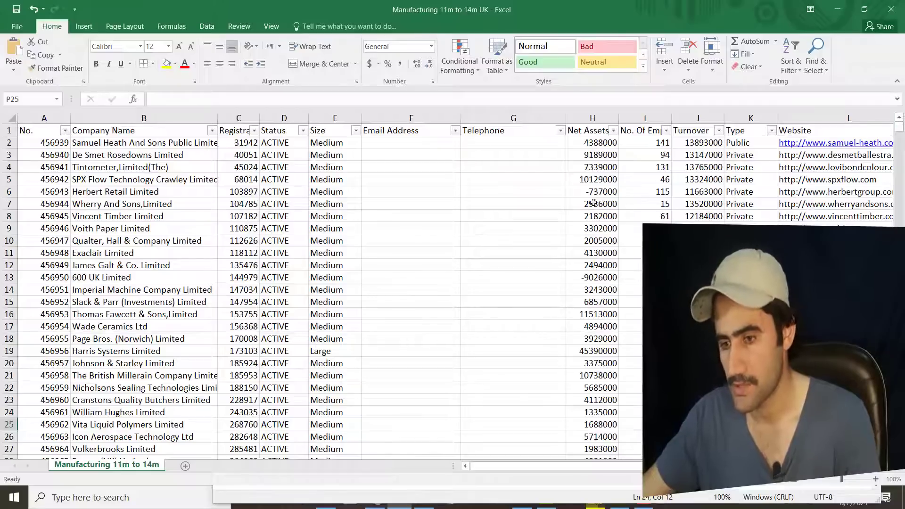
scroll(551, 465, "right", 1)
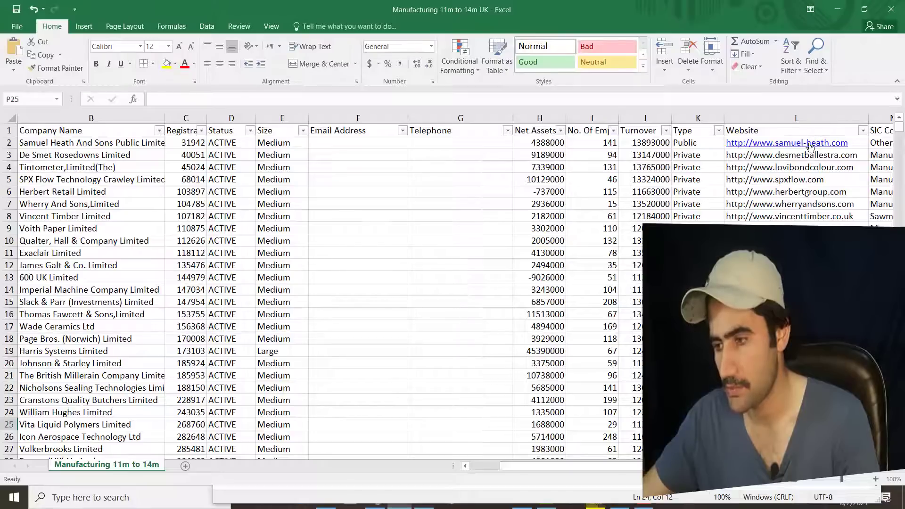
right_click(812, 145)
left_click(754, 161)
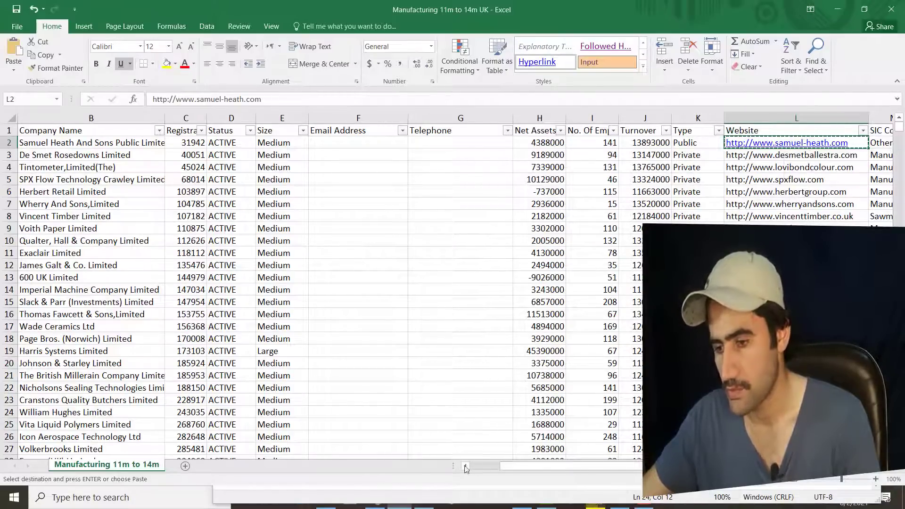
key("alt+Tab")
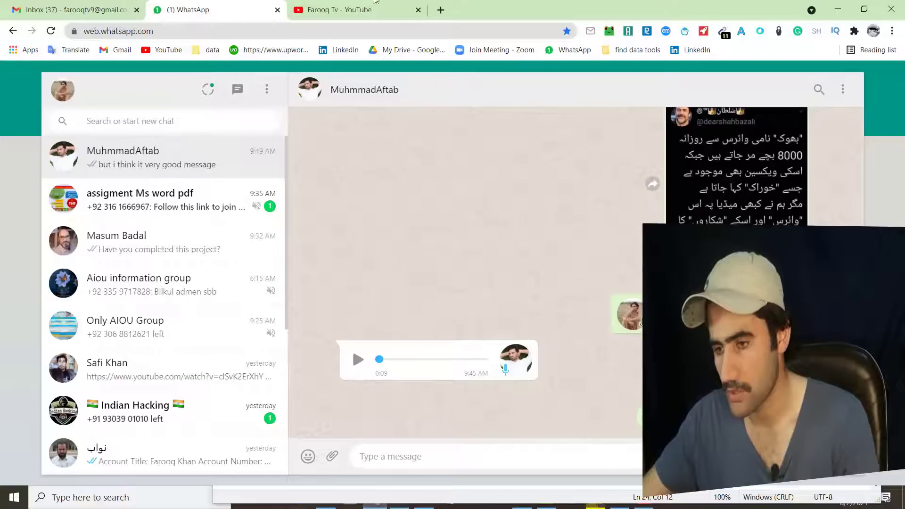
- Load the copied Samuel Heath website in a new Chrome tab
left_click(441, 10)
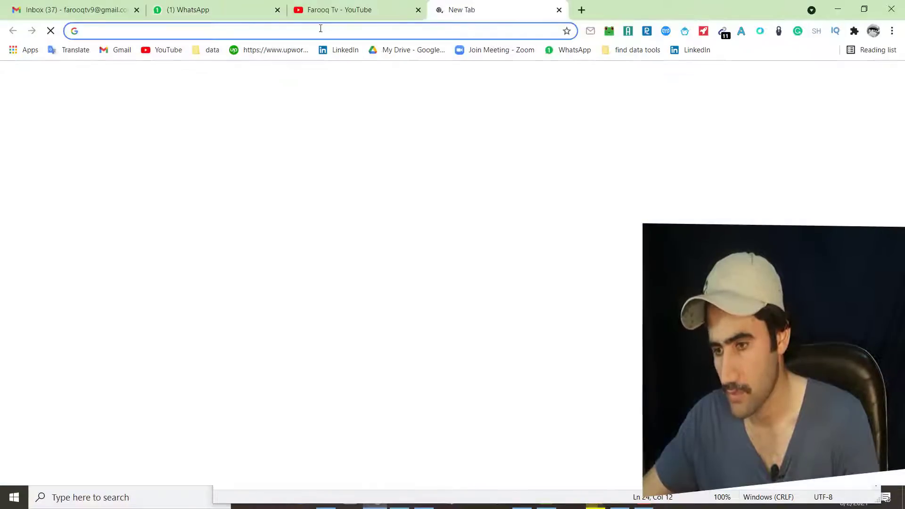
right_click(320, 30)
left_click(351, 106)
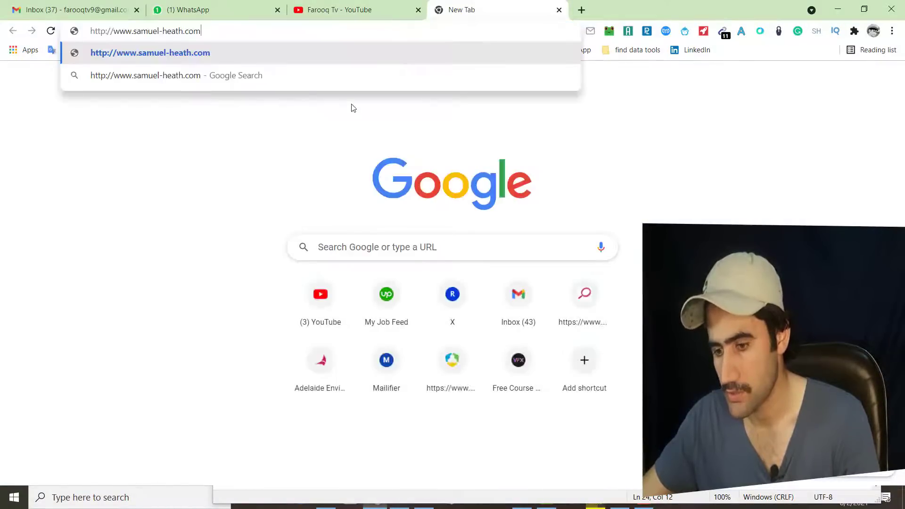
key("Return")
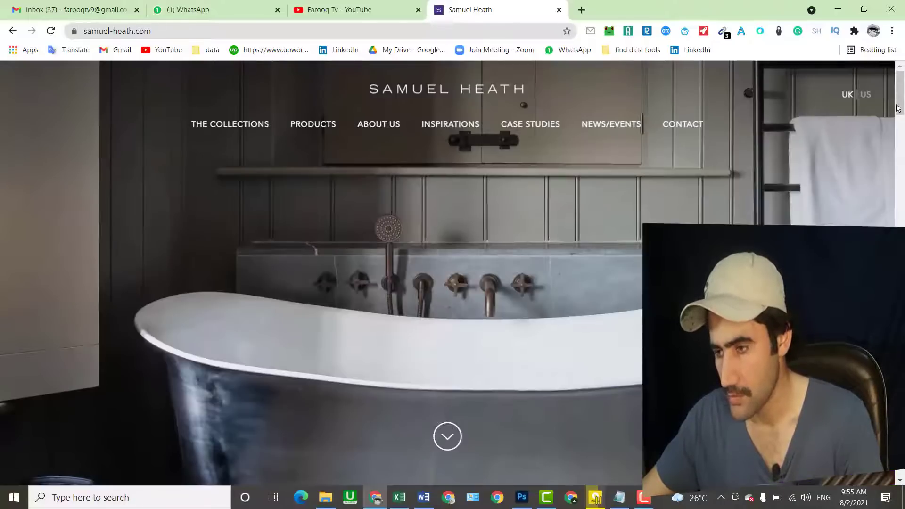
- Copy the Main Office phone number from the site footer and return to Excel
left_click_drag(897, 107, 898, 233)
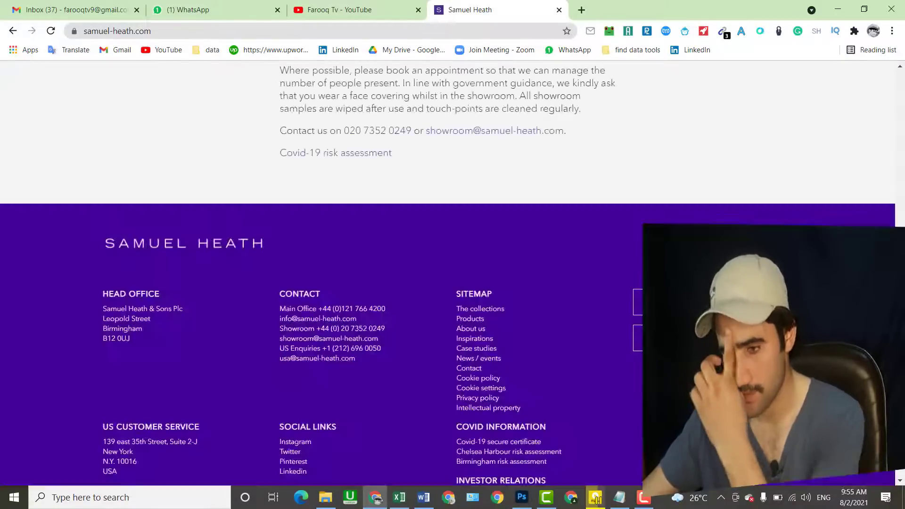
scroll(448, 273, "down", 2)
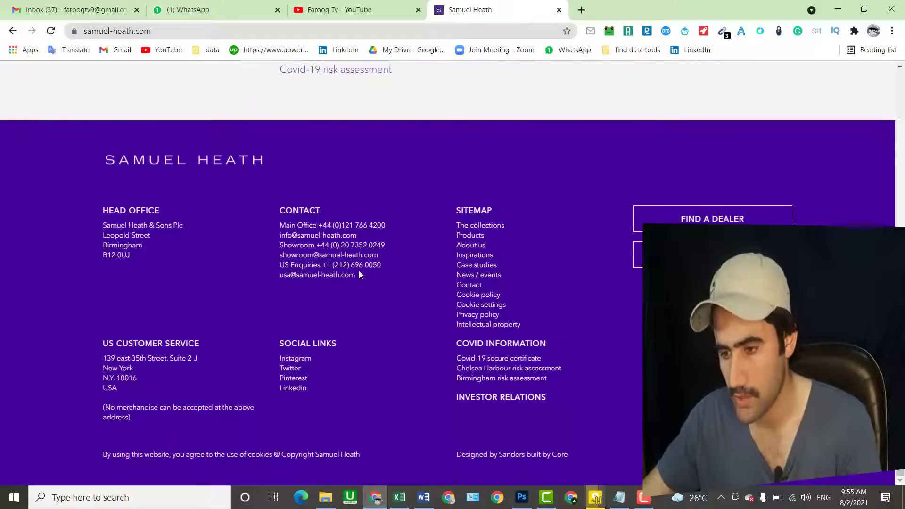
left_click_drag(392, 223, 333, 225)
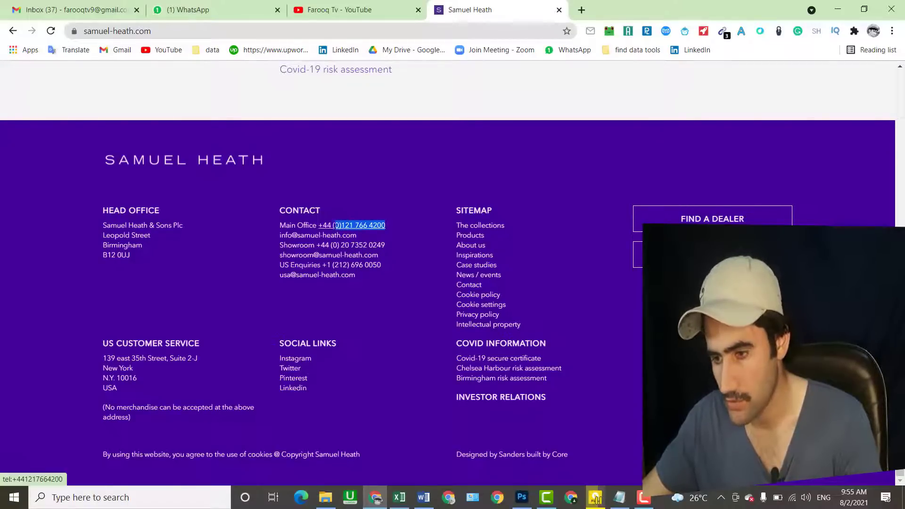
right_click(324, 227)
left_click(345, 318)
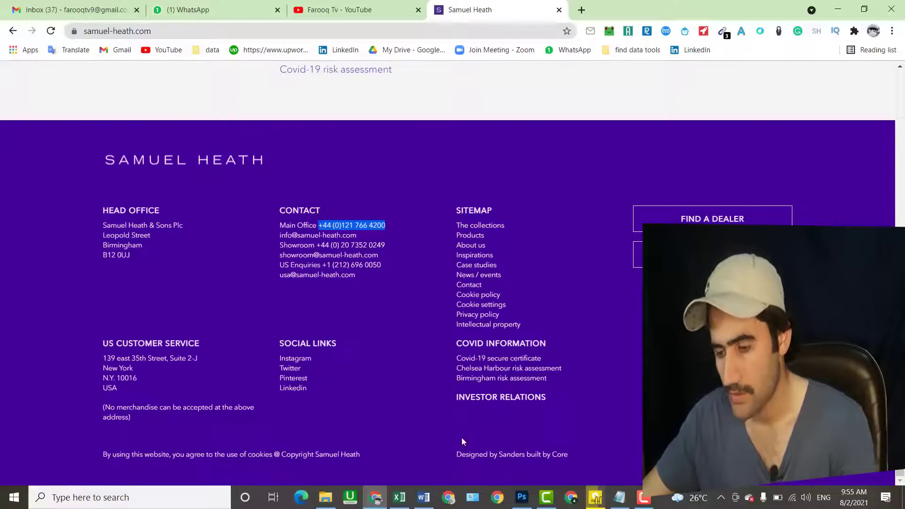
left_click(397, 500)
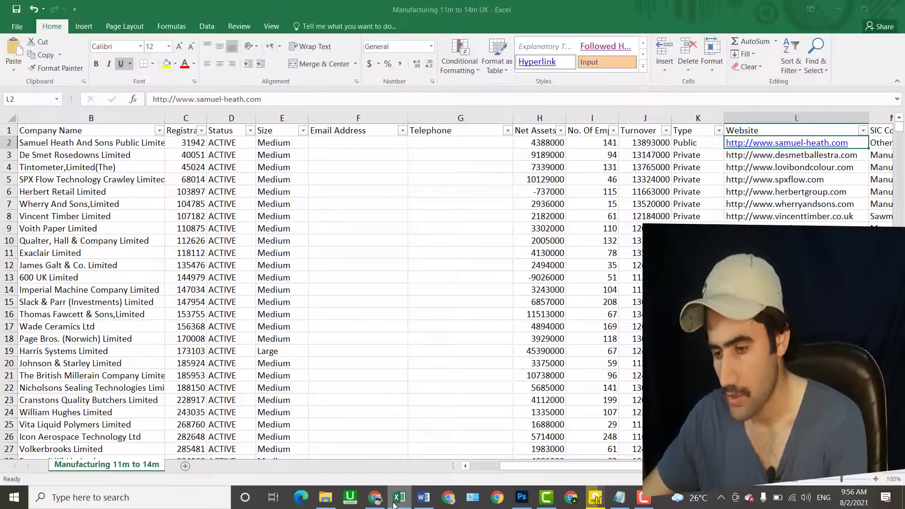
- Paste the Main Office number into Samuel Heath's Telephone cell G2, then return to its website
left_click(397, 500)
left_click(397, 501)
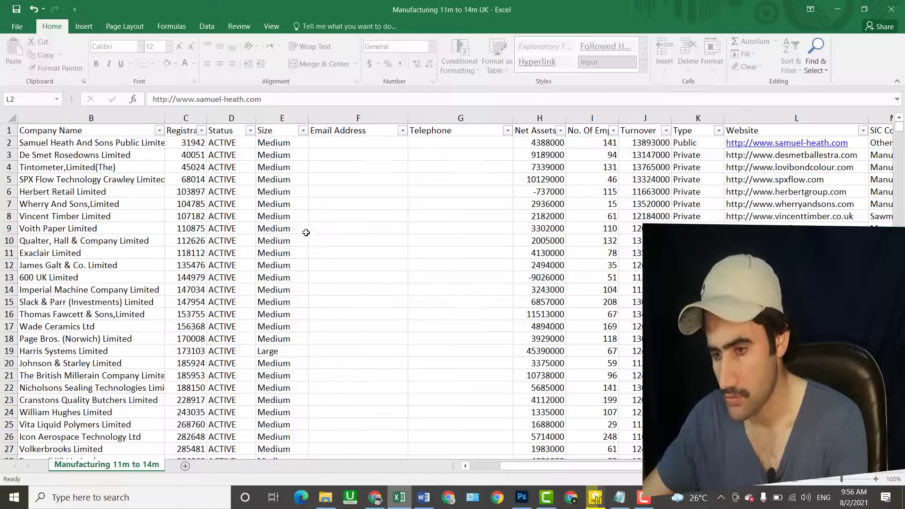
double_click(327, 142)
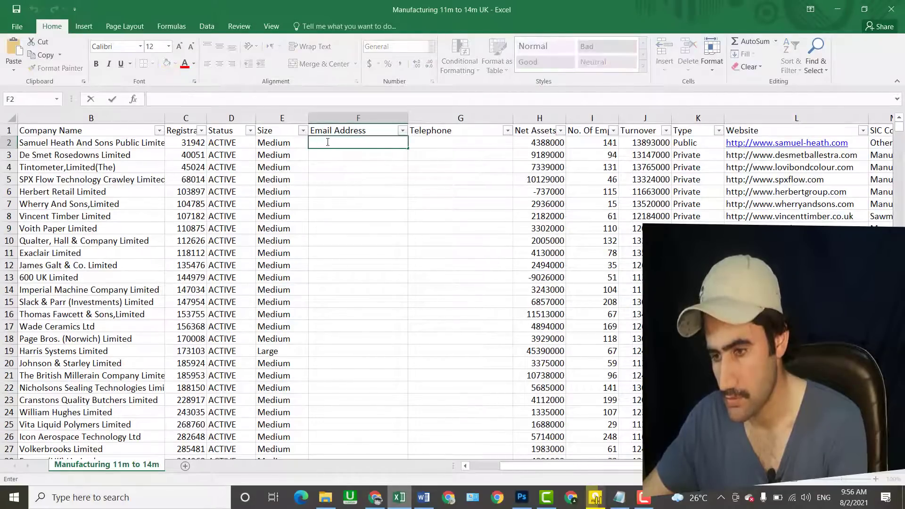
right_click(328, 142)
key("Escape")
key("Tab")
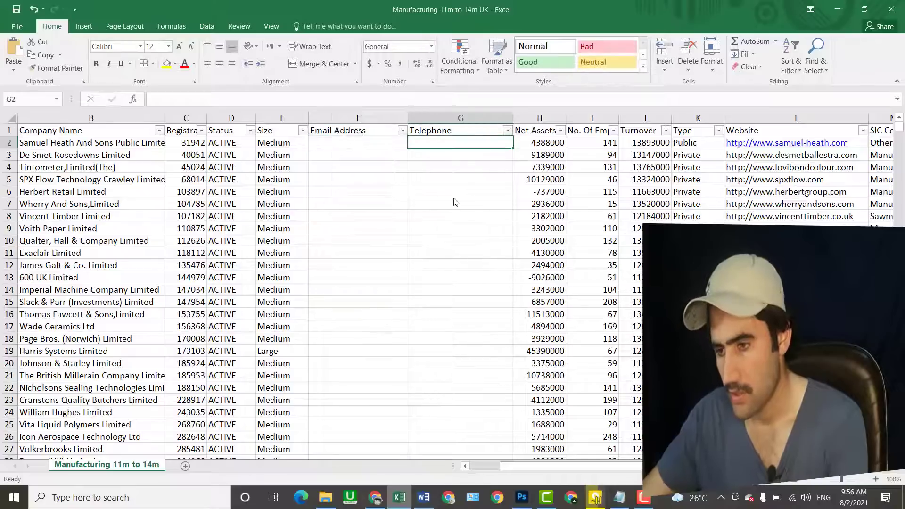
key("ctrl+v")
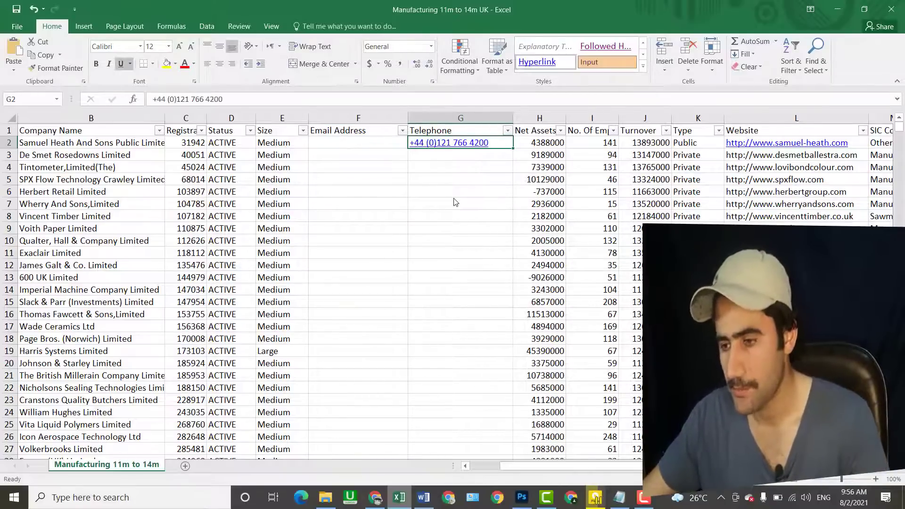
left_click(405, 325)
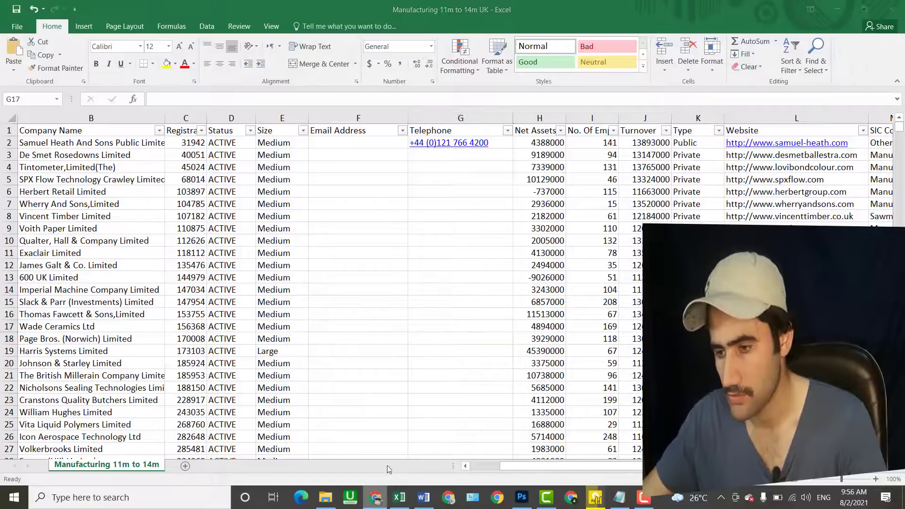
left_click(375, 497)
left_click(382, 237)
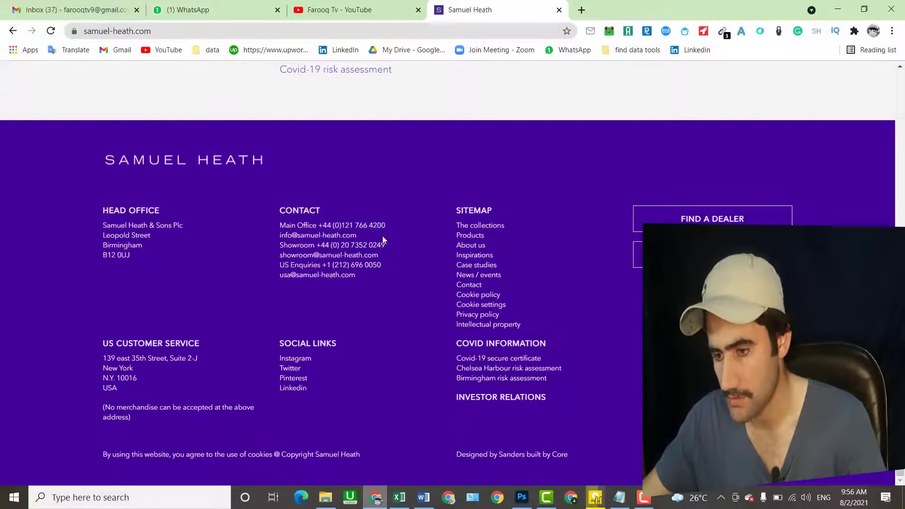
- Copy the info email address from the Samuel Heath Contact footer and return to Excel
left_click_drag(357, 236, 276, 237)
right_click(310, 237)
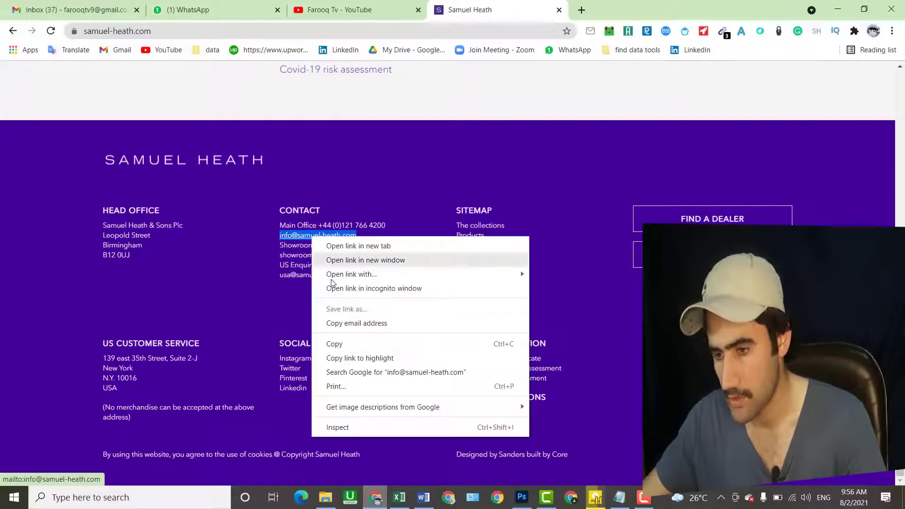
left_click(343, 332)
left_click(399, 499)
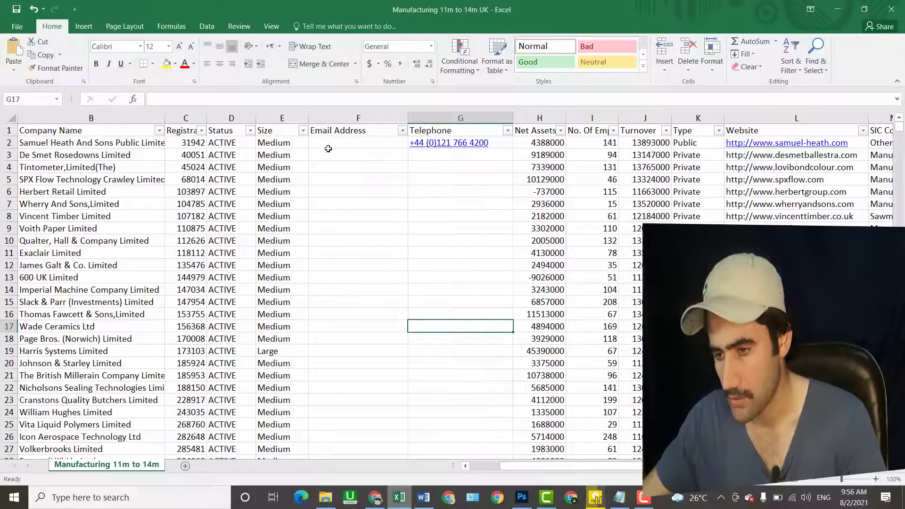
- Paste the info email into Samuel Heath's Email Address cell F2
double_click(321, 142)
right_click(320, 142)
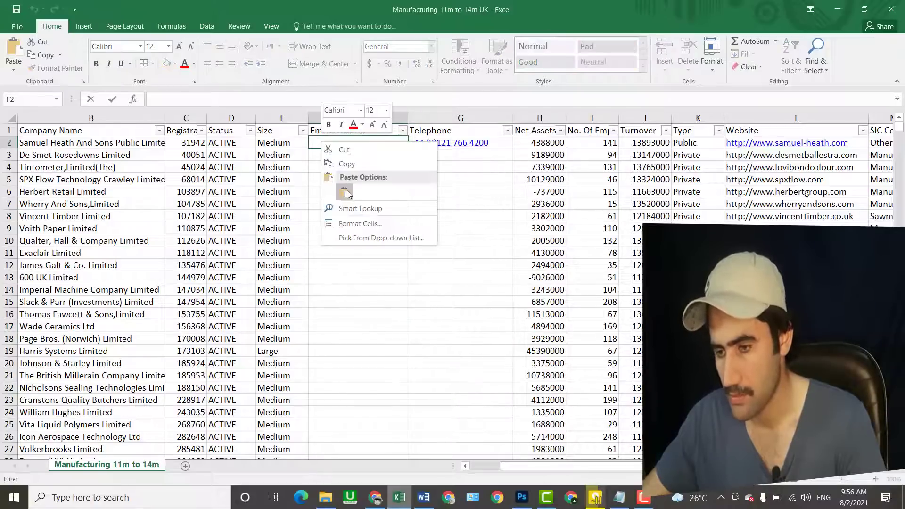
left_click(331, 191)
left_click(352, 223)
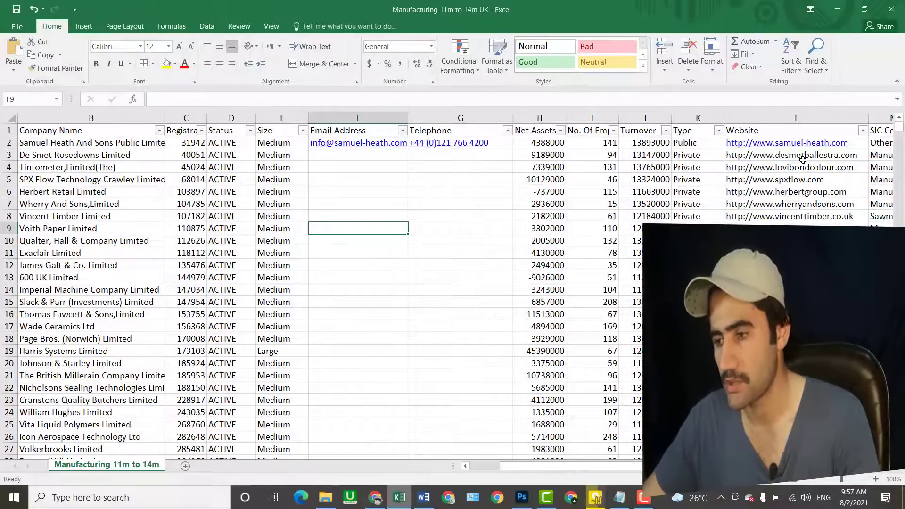
- Copy De Smet Rosedowns' website from cell L3 and switch to Chrome
left_click(815, 156)
right_click(815, 155)
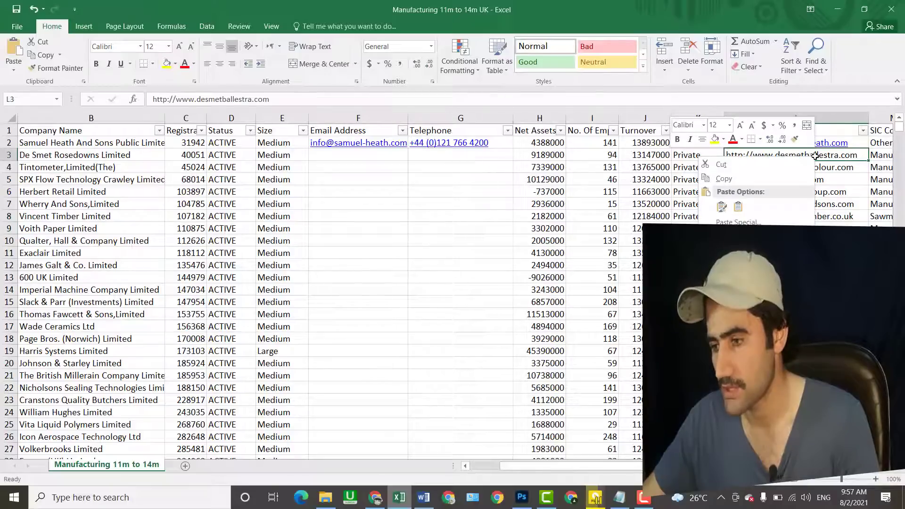
left_click(764, 178)
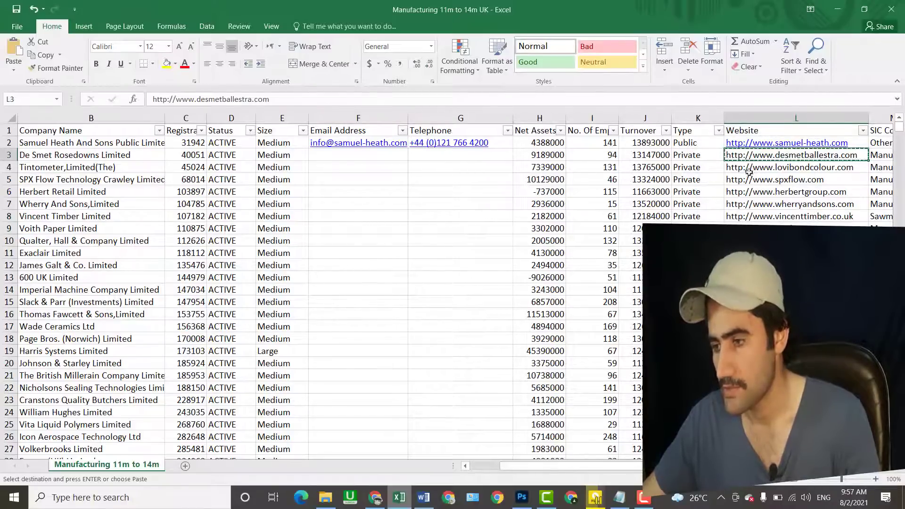
left_click(375, 497)
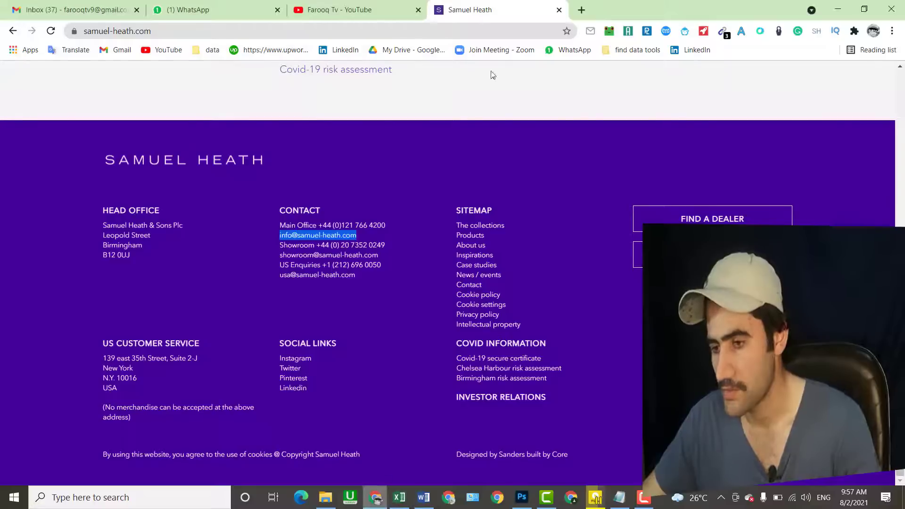
- Load desmetballestra.com in a new tab, close the Samuel Heath tab, and accept cookies
key("ctrl+t")
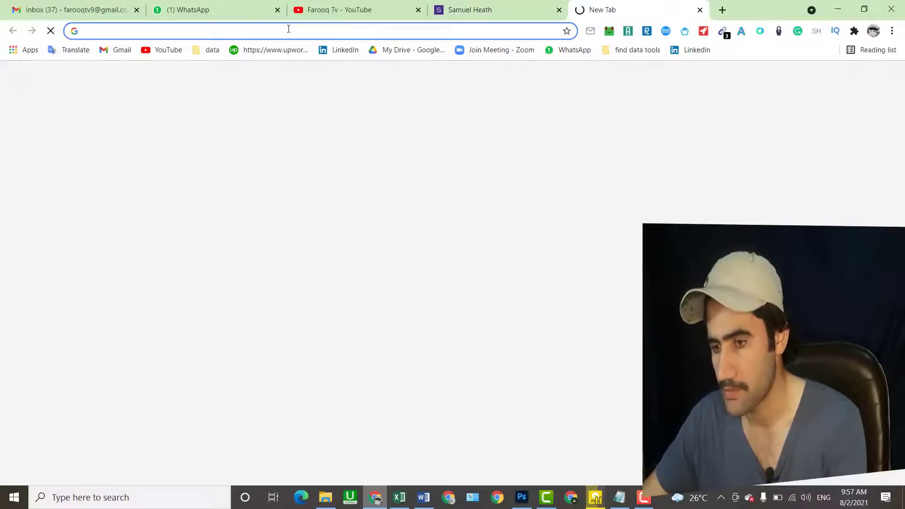
right_click(289, 29)
left_click(320, 121)
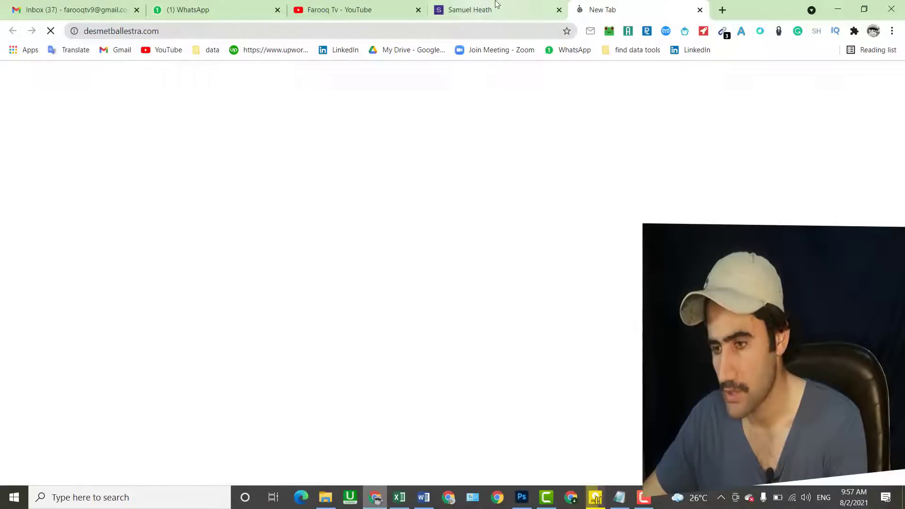
left_click(559, 10)
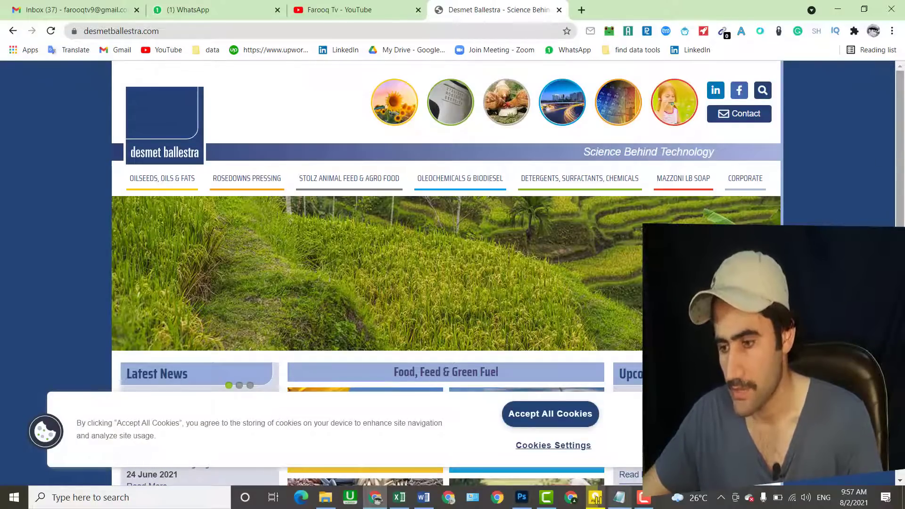
left_click(550, 413)
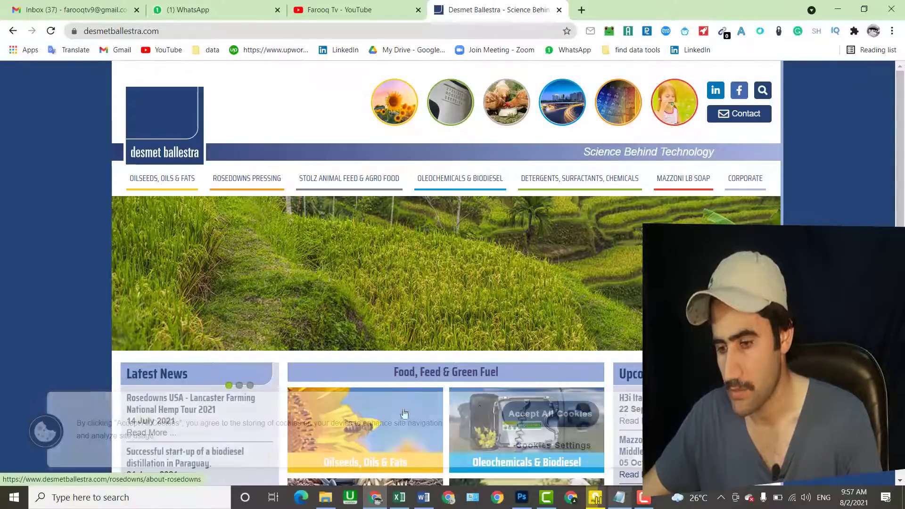
- Open the Contact us page from the footer and check it for an email address
left_click_drag(903, 215, 901, 464)
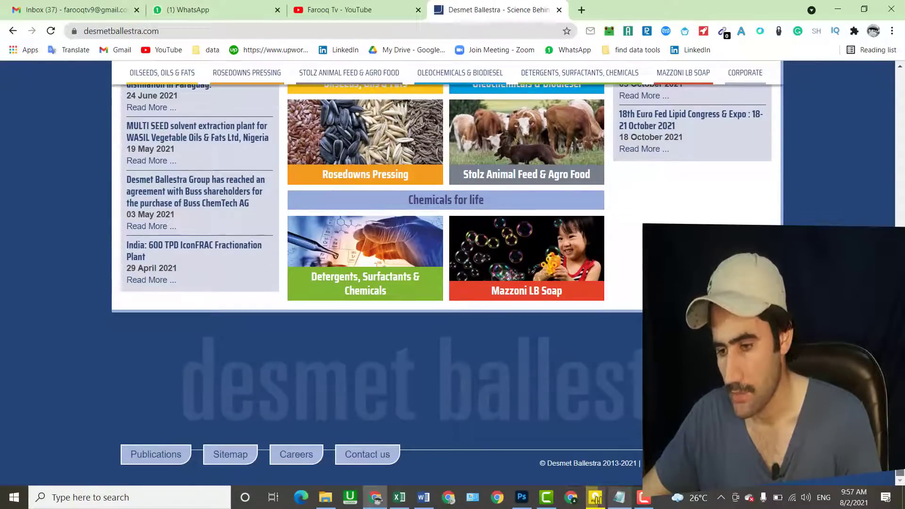
scroll(446, 283, "up", 2)
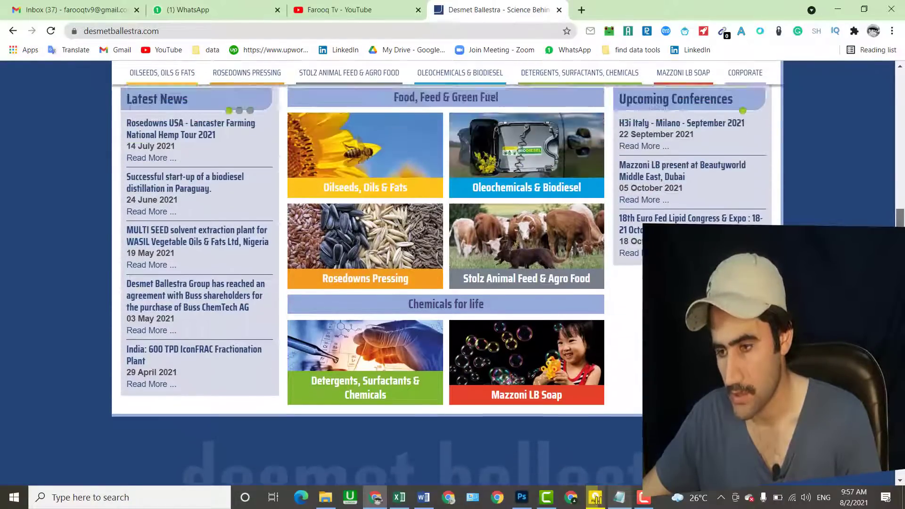
scroll(445, 282, "down", 2)
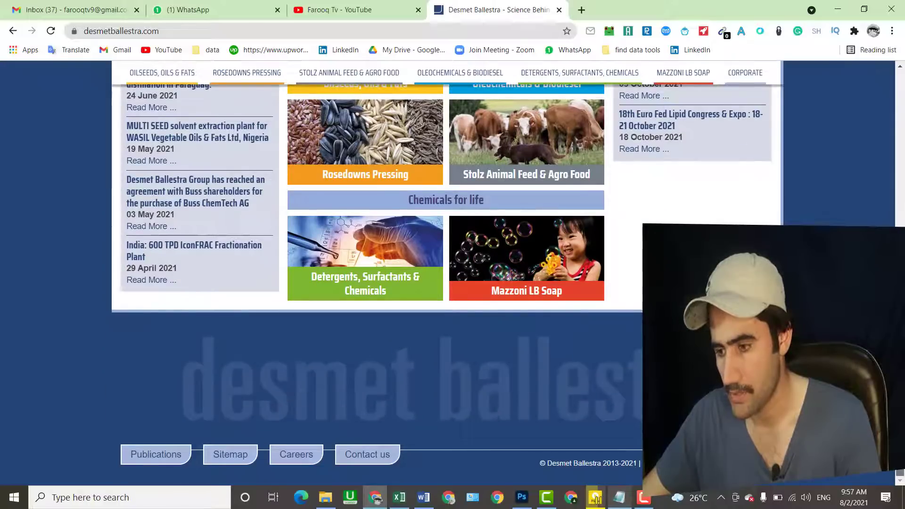
left_click(368, 457)
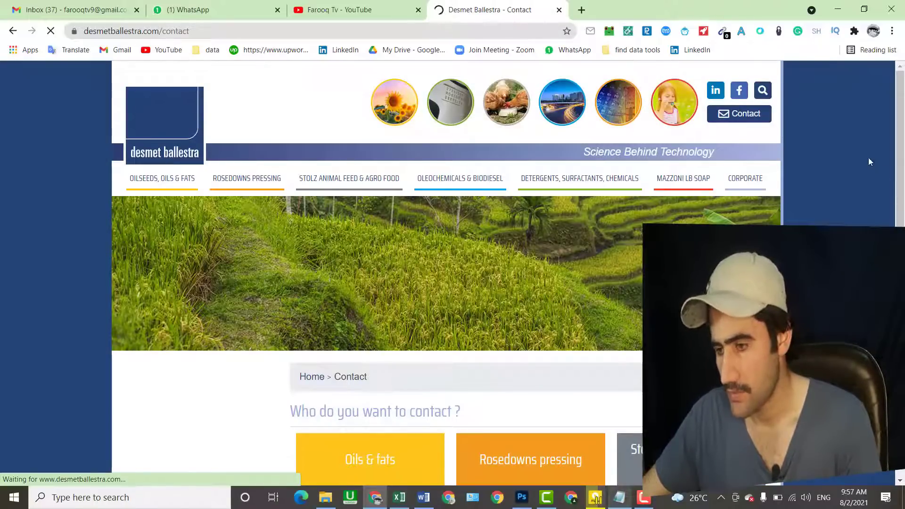
left_click_drag(901, 127, 901, 278)
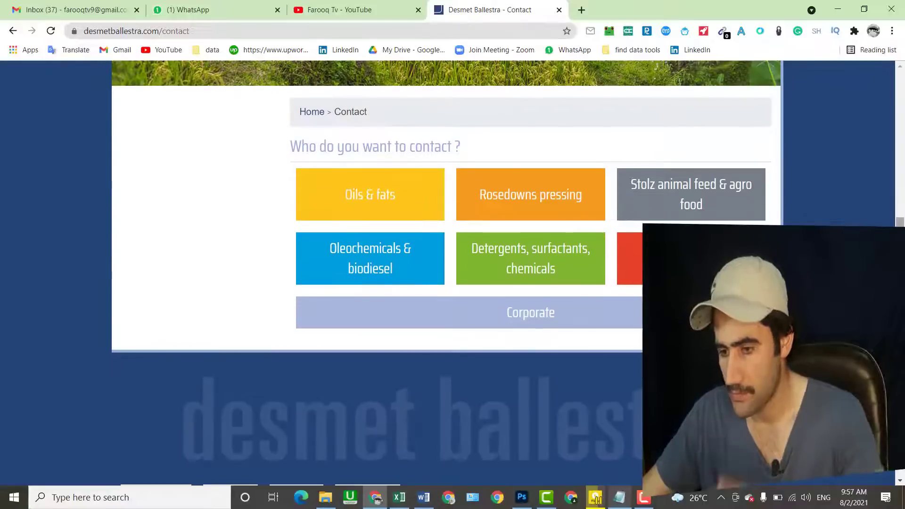
scroll(377, 273, "down", 2)
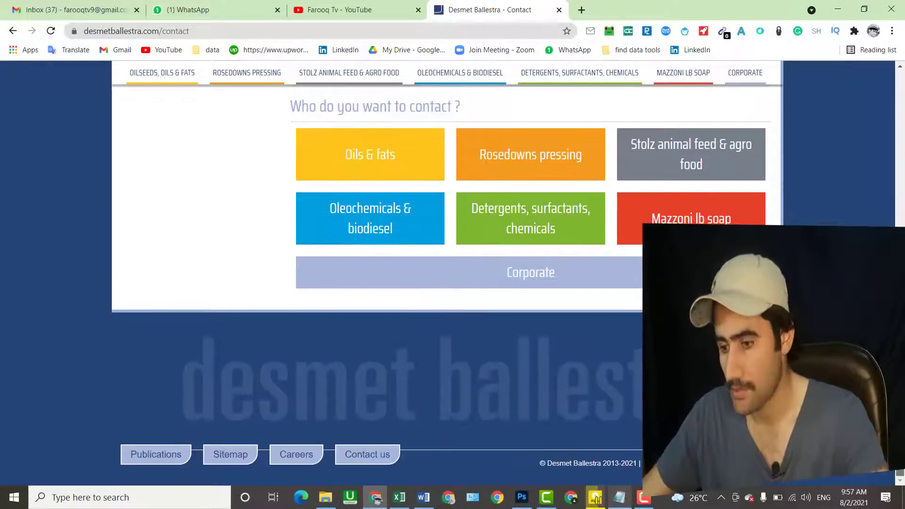
left_click_drag(900, 377, 903, 25)
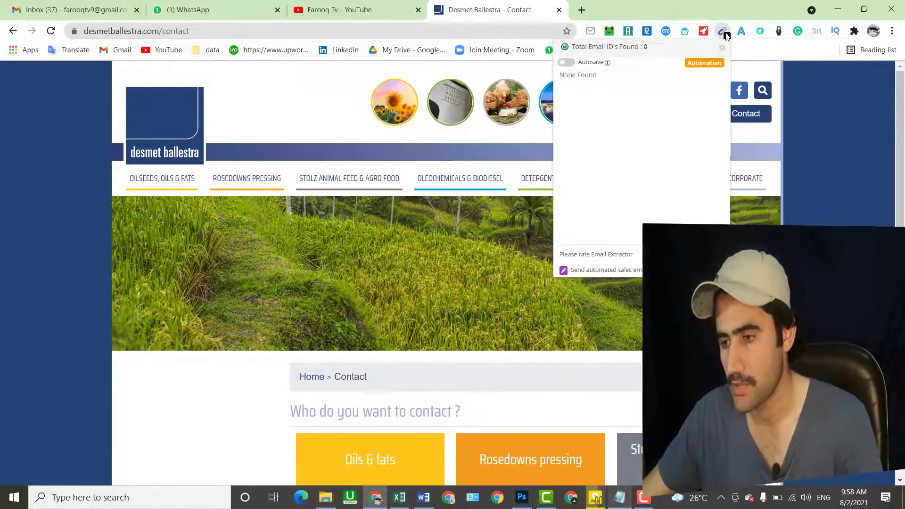
left_click(319, 125)
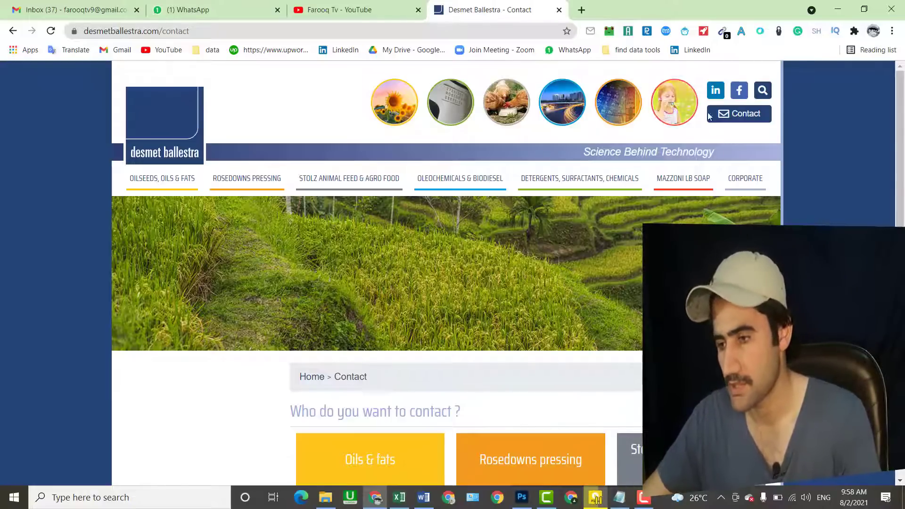
- Open Desmet Ballestra's Facebook link in a new tab, view it, then return to Excel
right_click(738, 95)
left_click(750, 101)
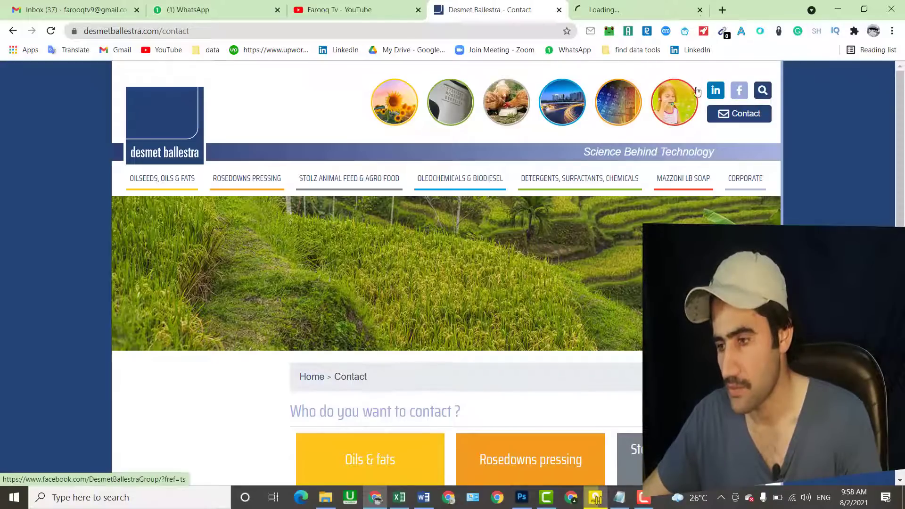
left_click(629, 8)
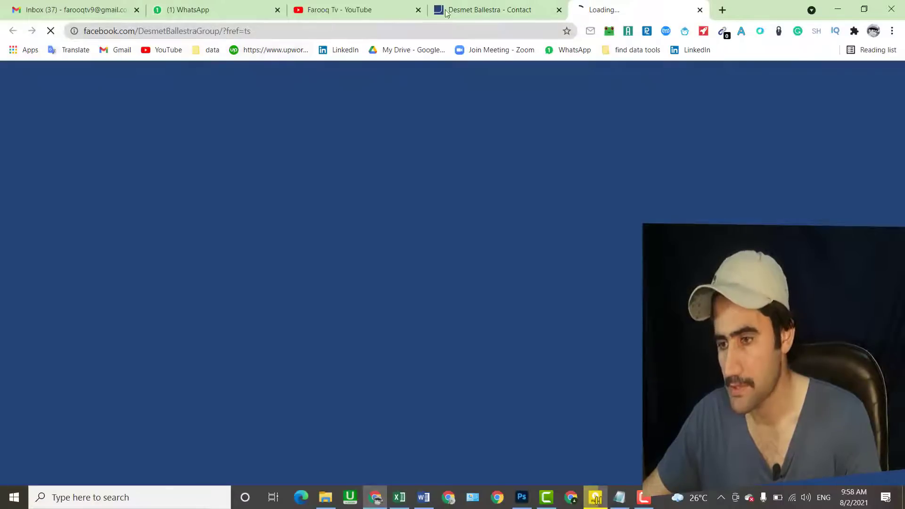
left_click(500, 13)
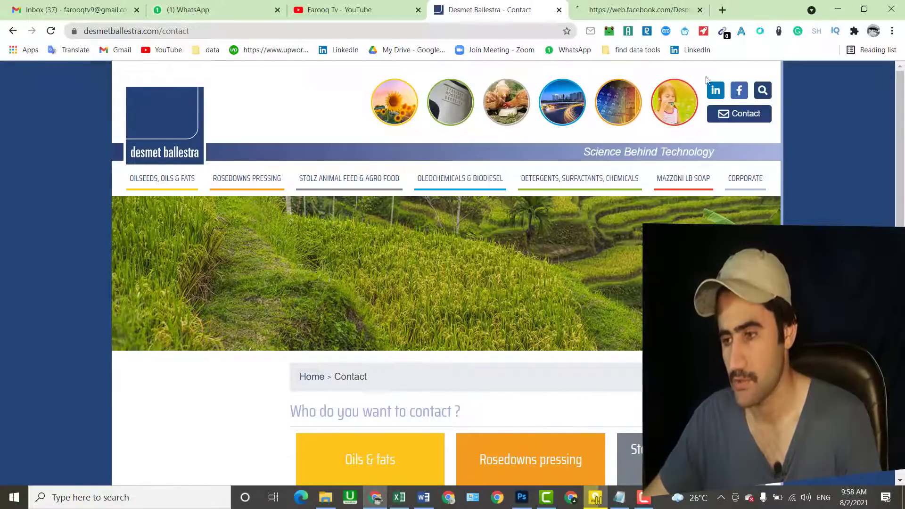
left_click(643, 17)
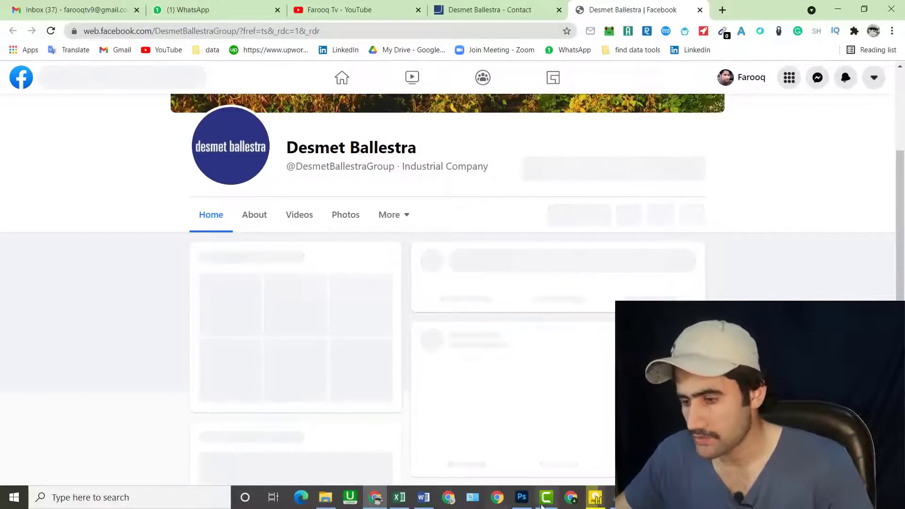
left_click(399, 498)
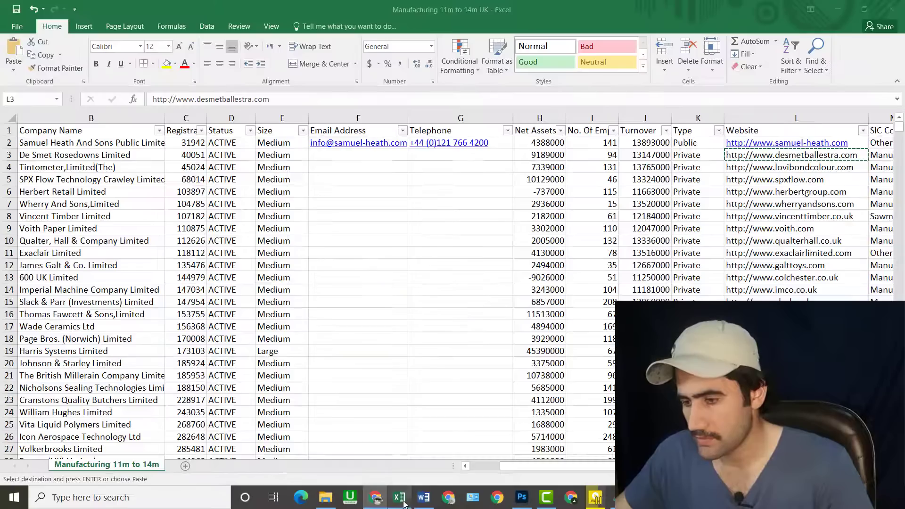
left_click(764, 166)
right_click(764, 169)
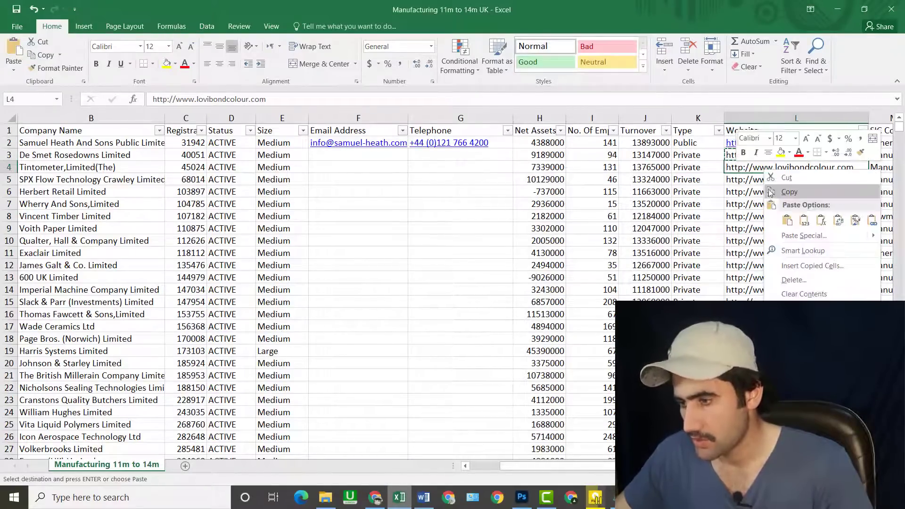
left_click(770, 192)
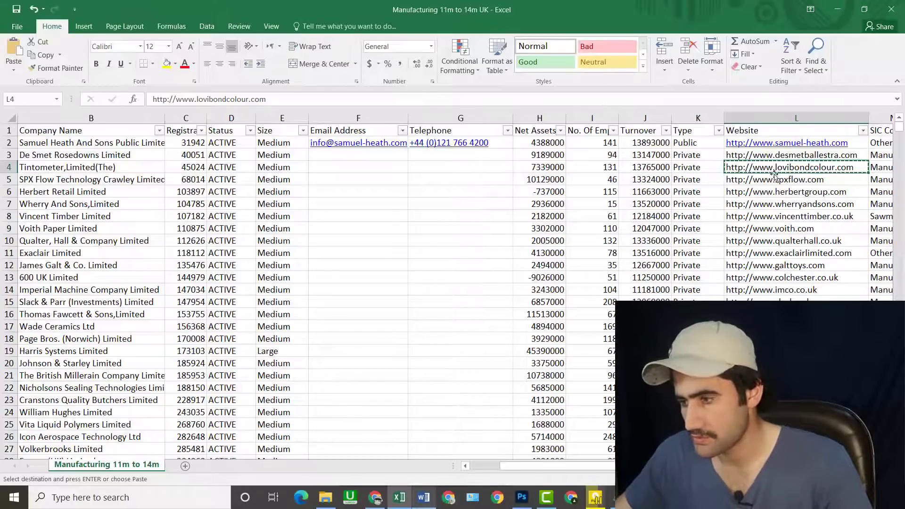
left_click(375, 497)
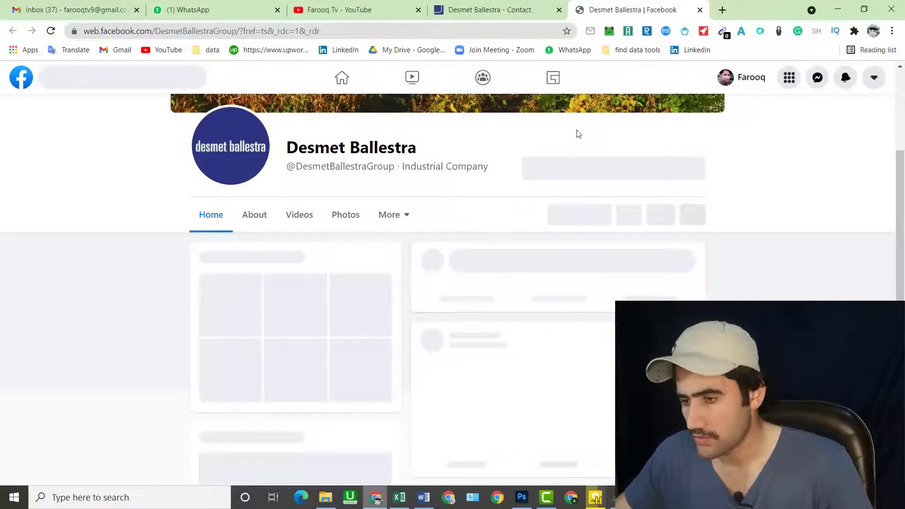
left_click(721, 8)
right_click(278, 28)
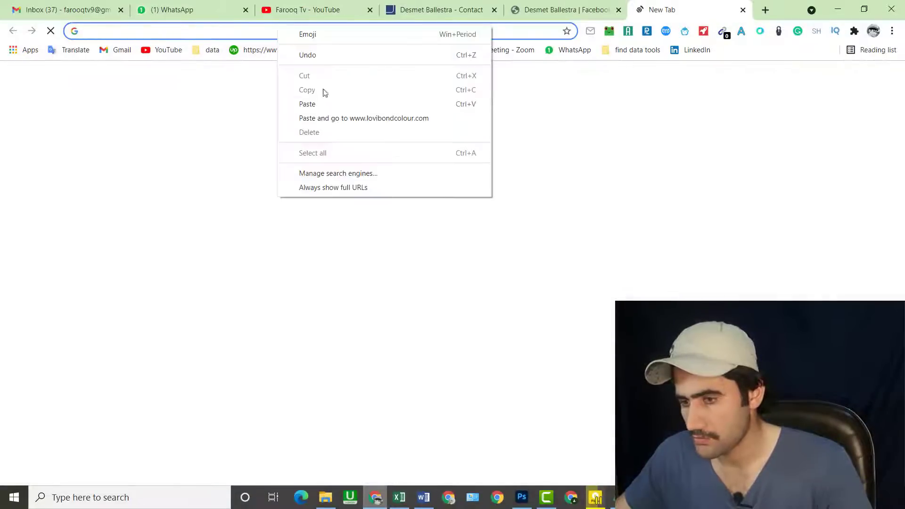
left_click(336, 118)
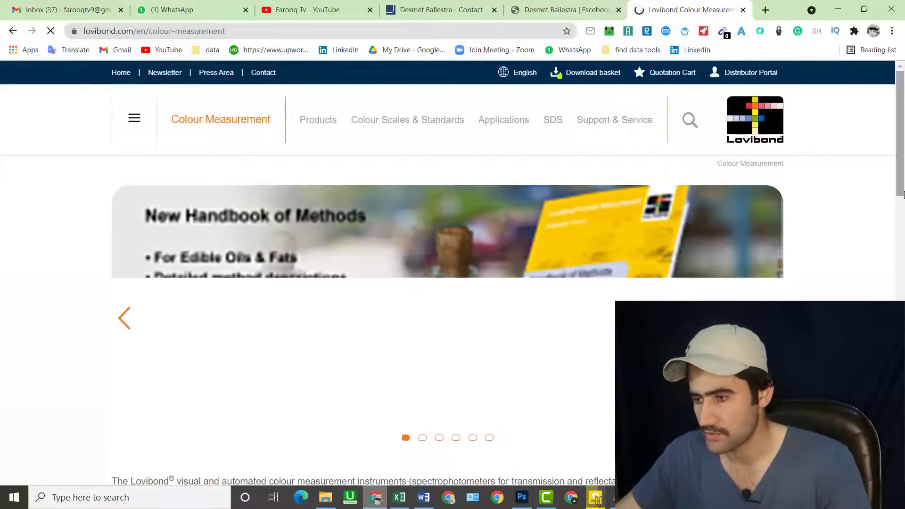
left_click_drag(903, 194, 903, 435)
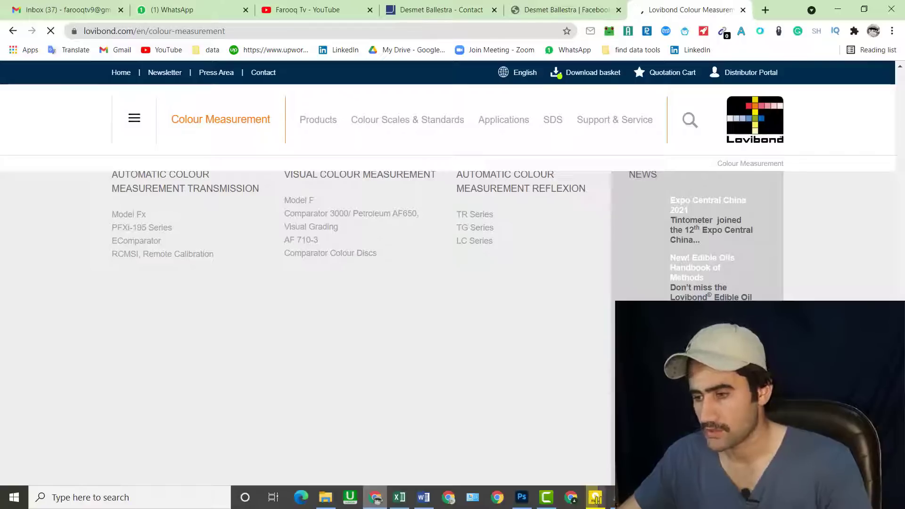
scroll(306, 306, "down", 1)
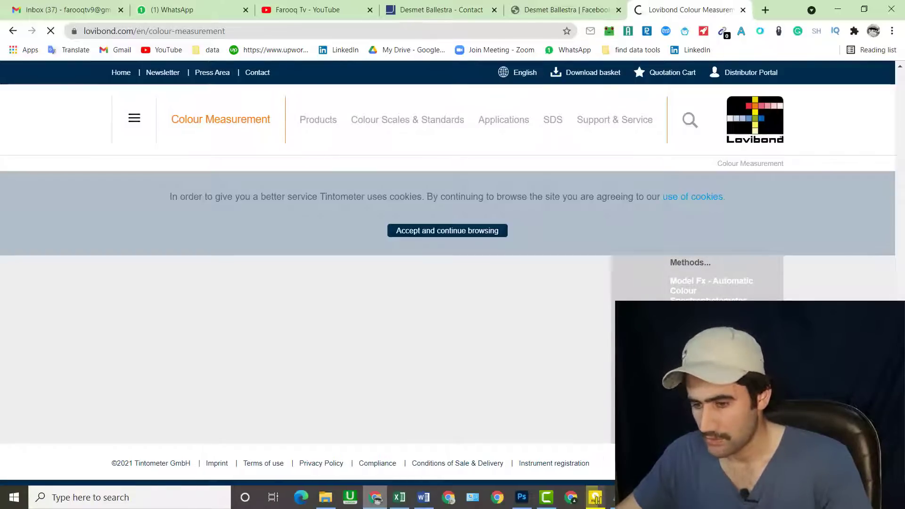
key("ctrl+shift+Tab")
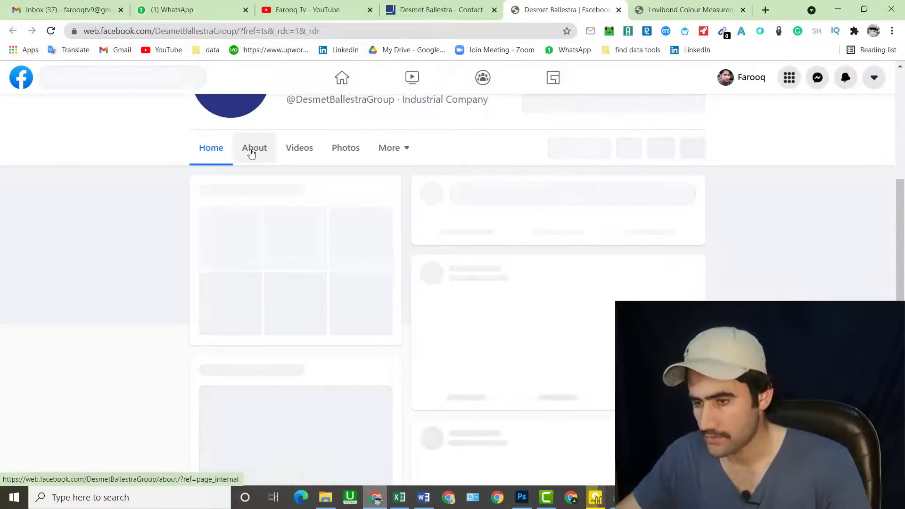
left_click(251, 150)
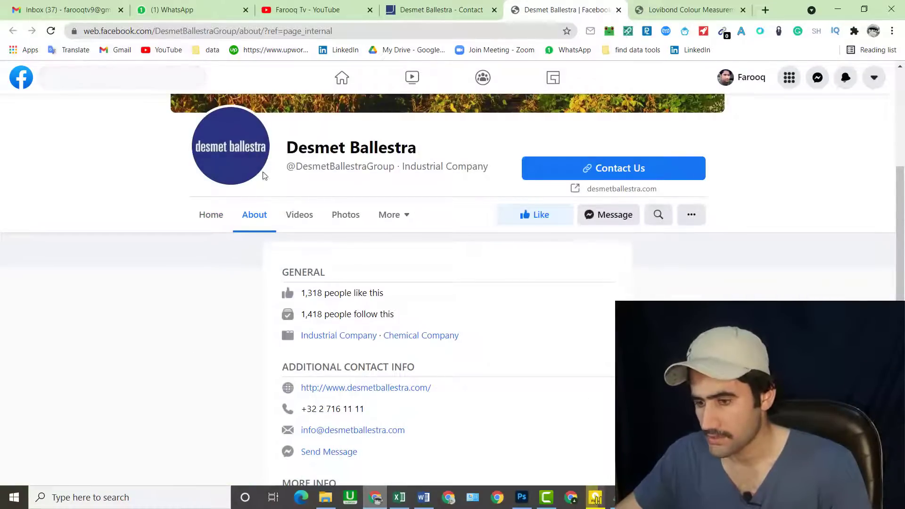
left_click_drag(900, 224, 904, 273)
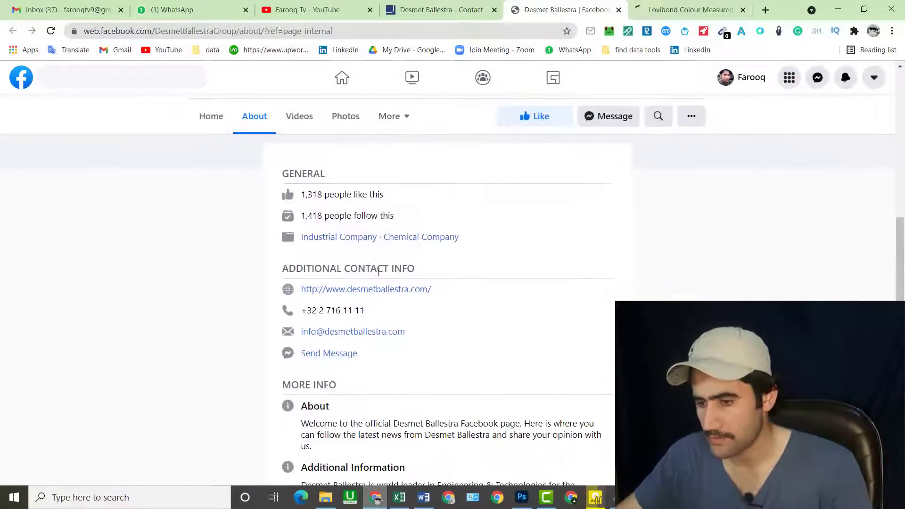
right_click(356, 335)
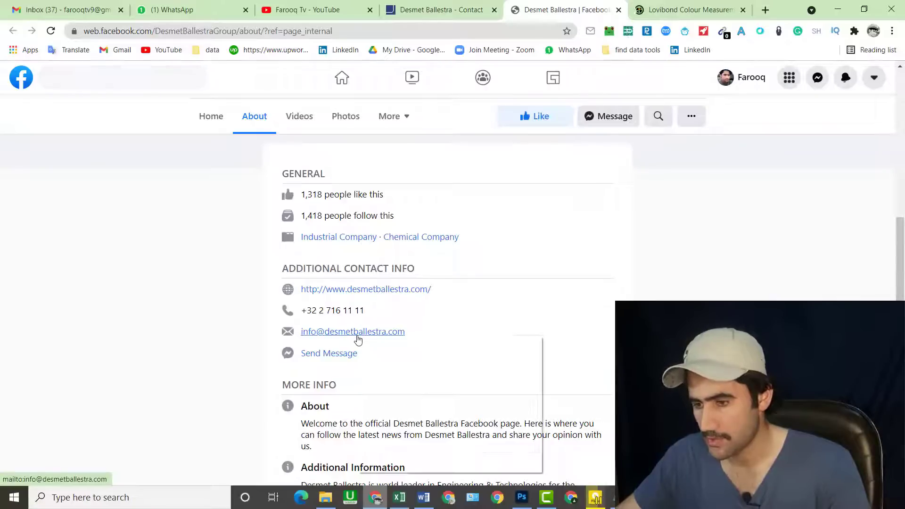
left_click(387, 423)
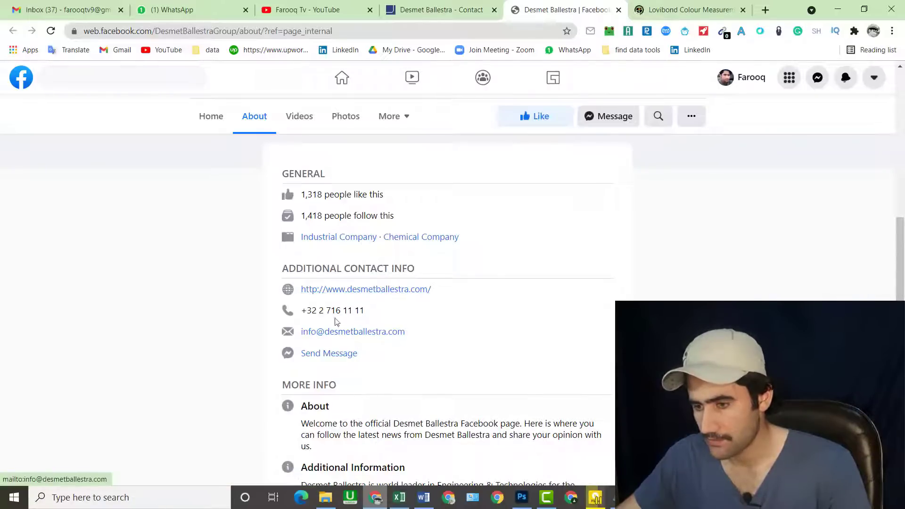
right_click(357, 335)
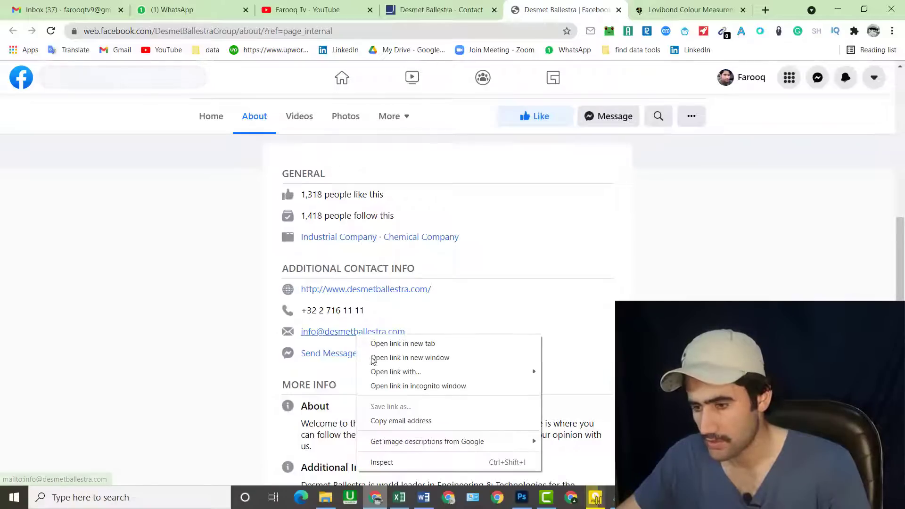
left_click(387, 422)
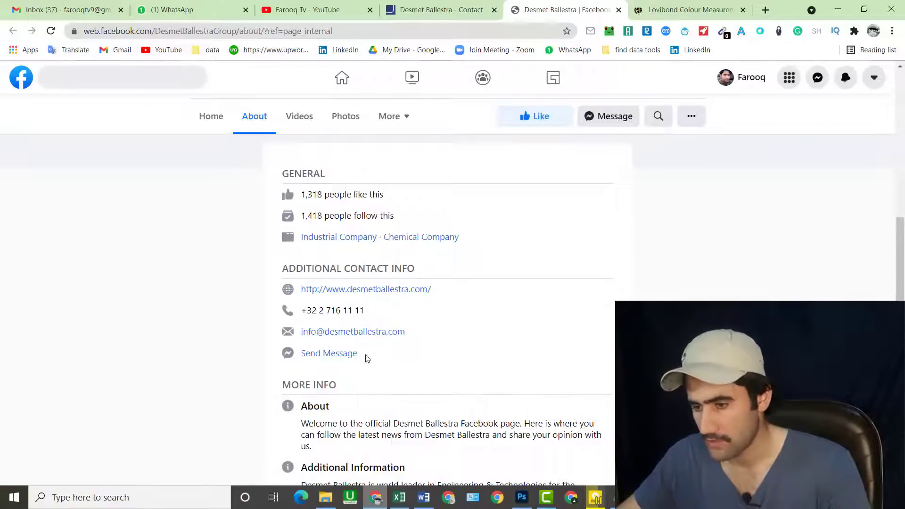
left_click(399, 496)
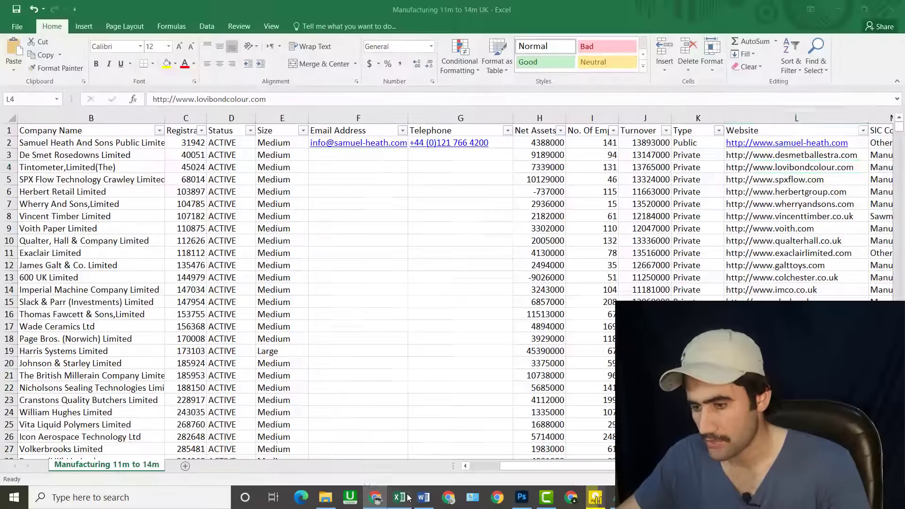
double_click(325, 155)
right_click(324, 154)
left_click(349, 202)
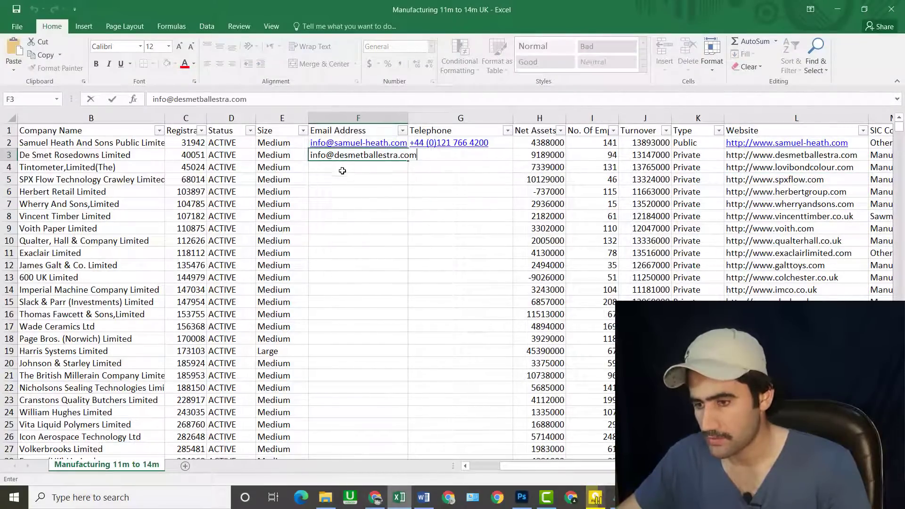
- Copy De Smet Rosedowns' phone number from the Facebook About page
left_click(375, 496)
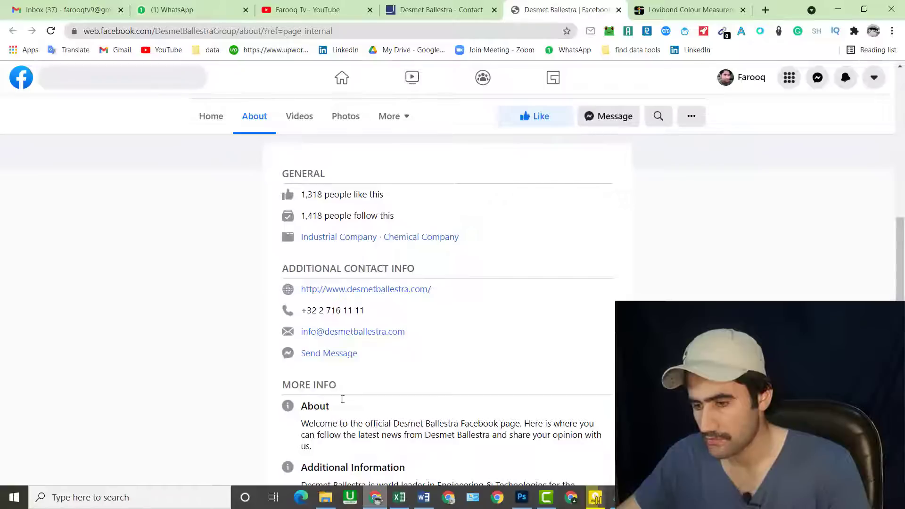
left_click_drag(380, 314, 309, 314)
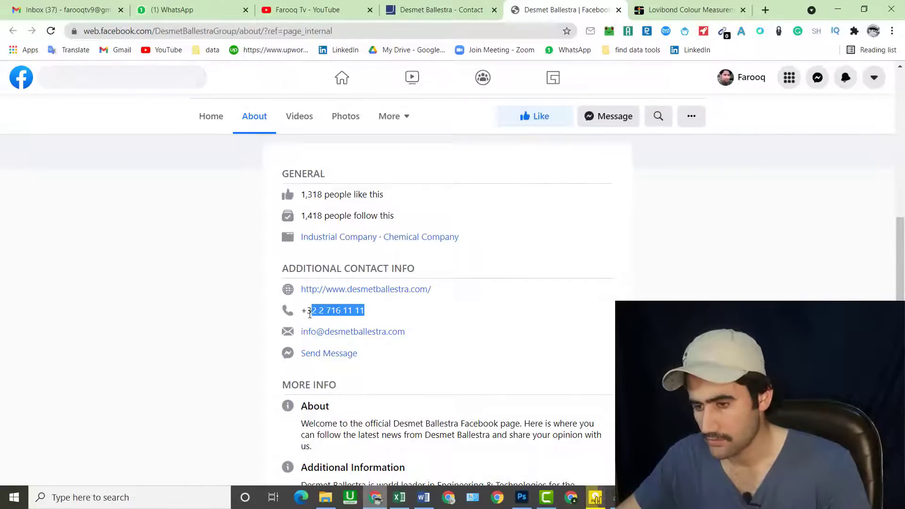
right_click(317, 314)
left_click(337, 326)
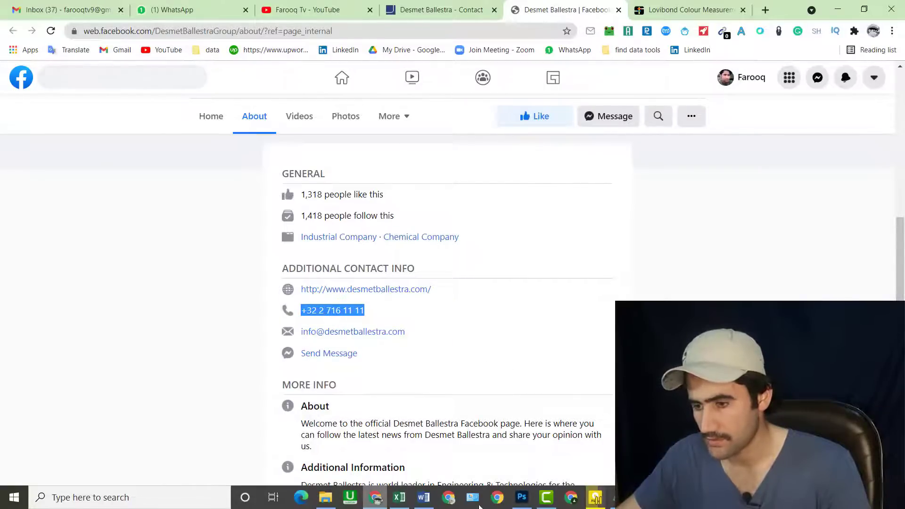
- Paste the phone number into G3, declining the formula correction and dismissing the warning
left_click(399, 497)
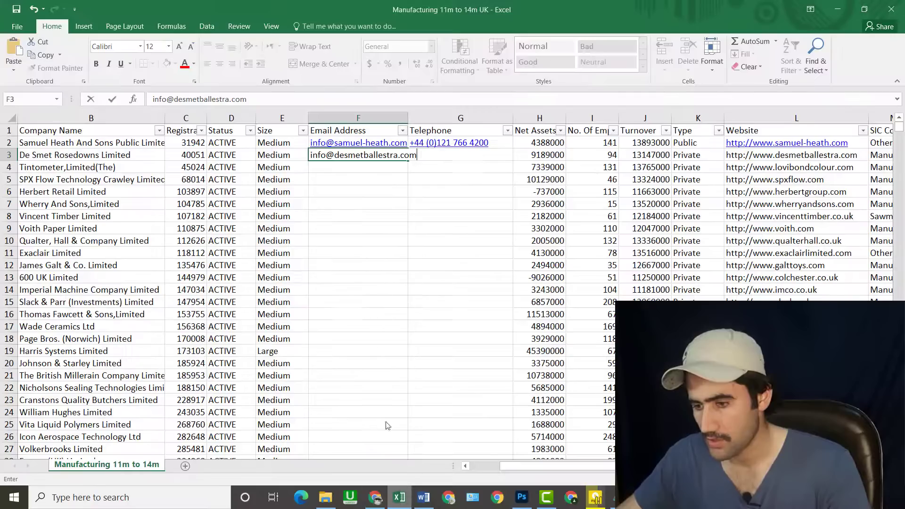
left_click(437, 154)
right_click(438, 157)
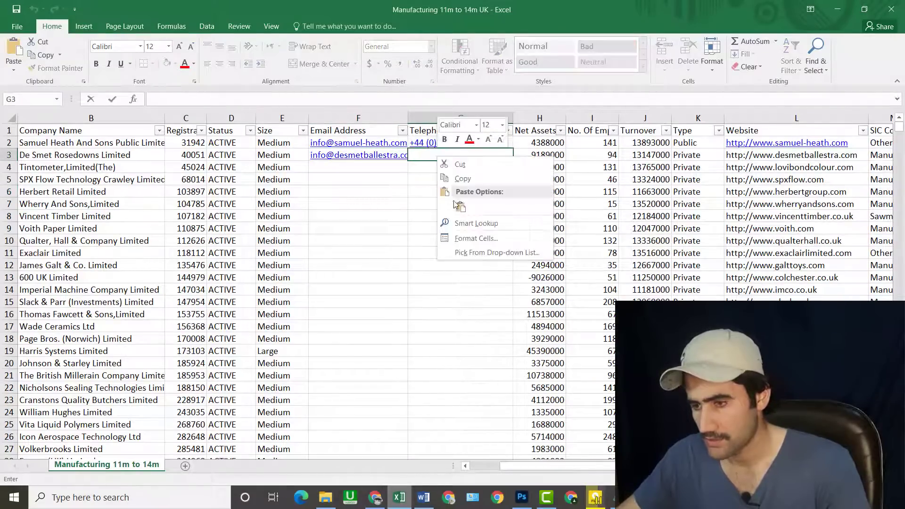
left_click(458, 206)
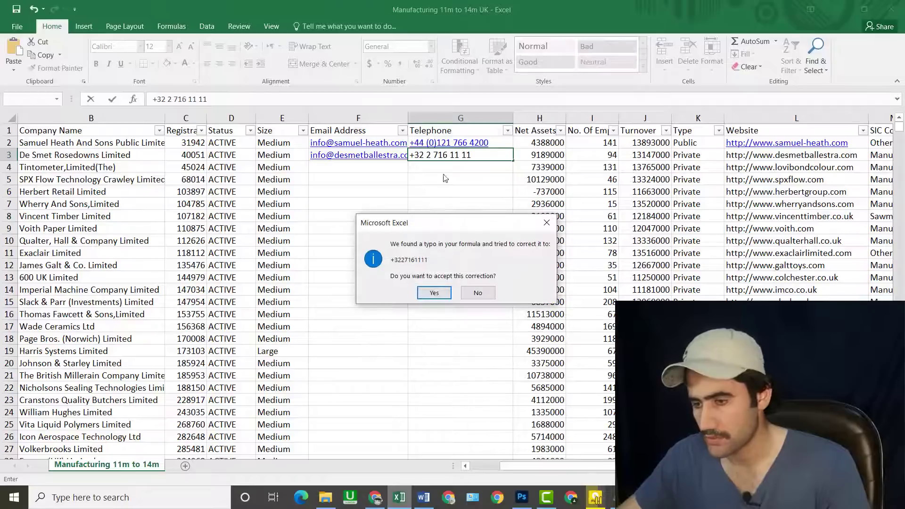
left_click(478, 295)
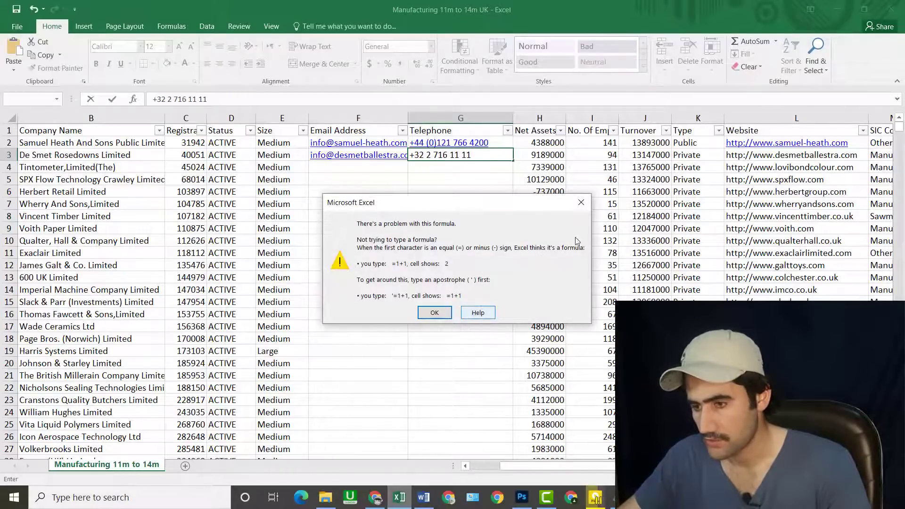
left_click(580, 202)
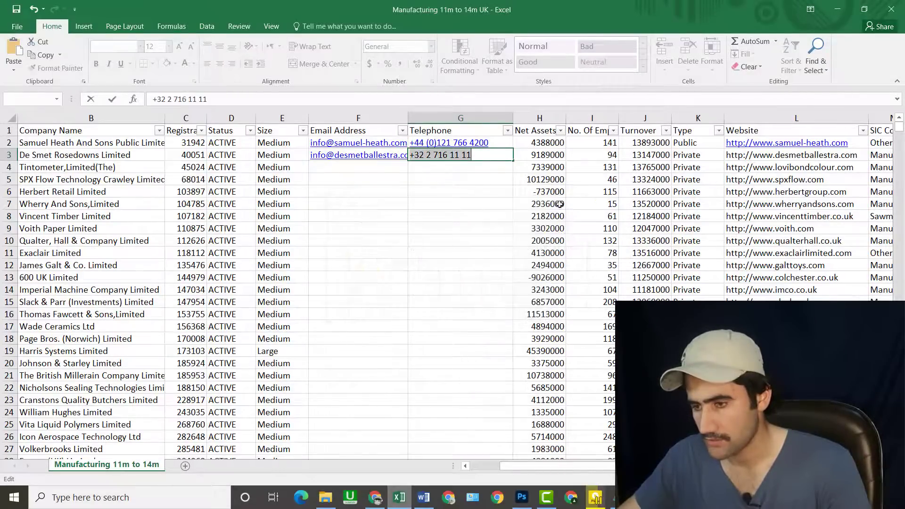
- Abandon the mistyped entry so telephone cell G3 stays empty
right_click(489, 158)
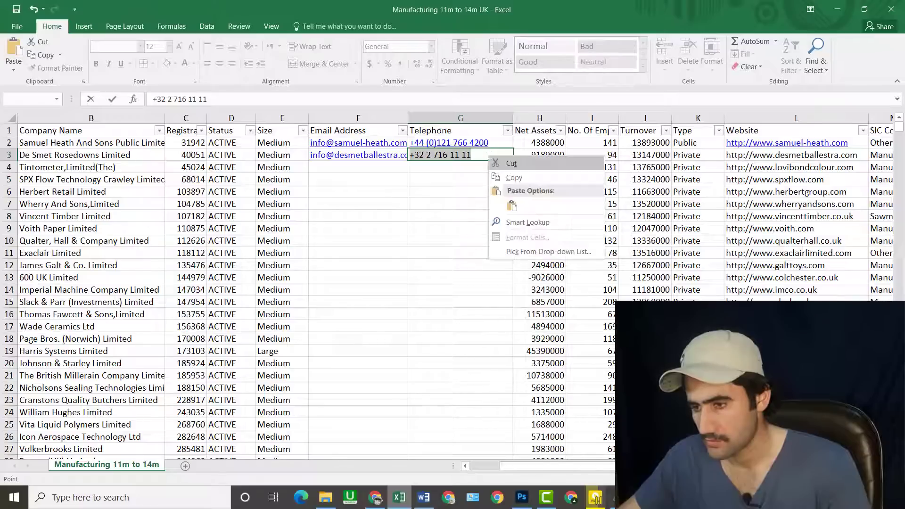
left_click(450, 233)
type("=G")
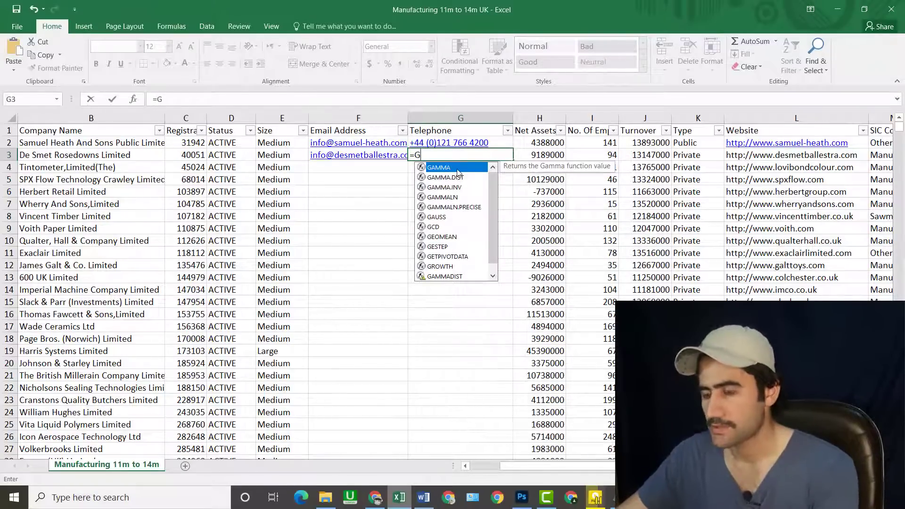
key("BackSpace")
key("BackSpace")
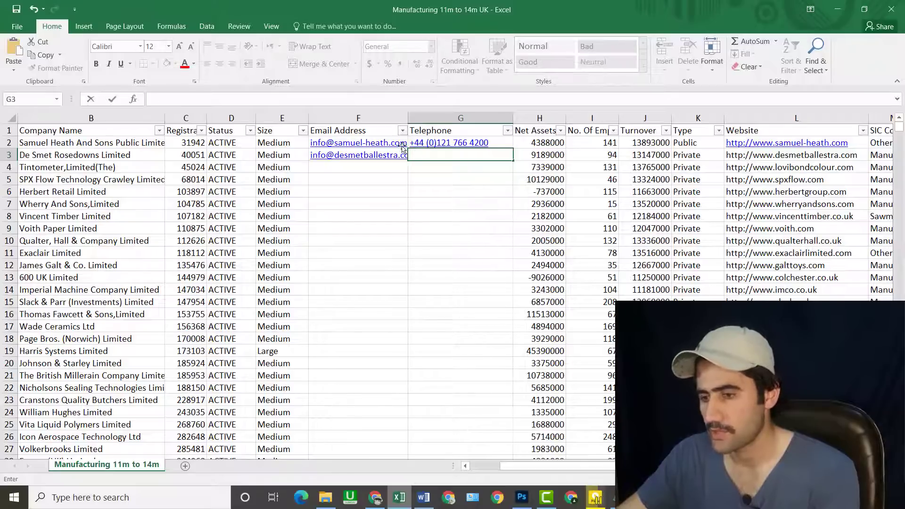
left_click(461, 228)
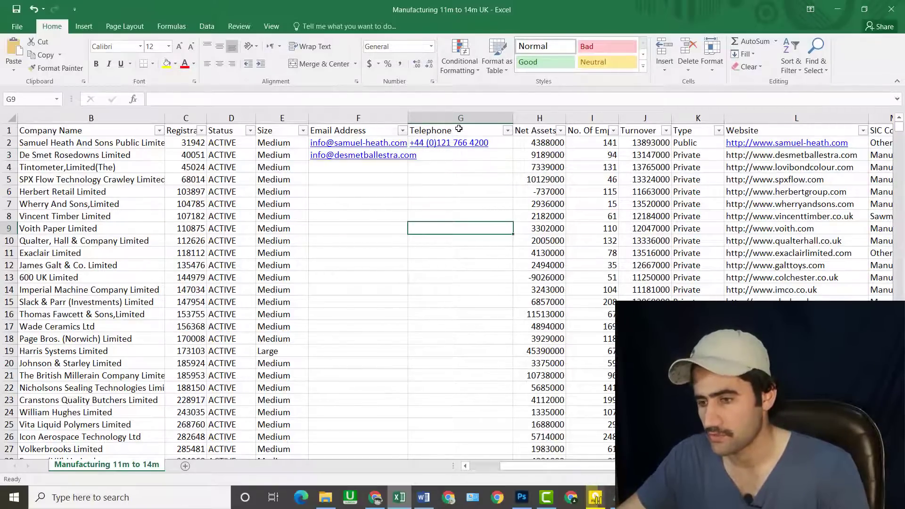
- Format the telephone cells with the Text number category
left_click(455, 191)
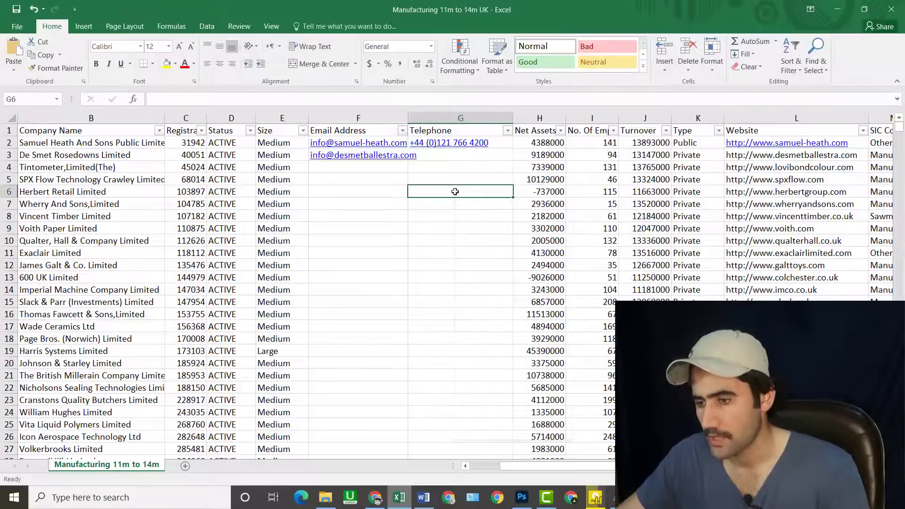
right_click(455, 191)
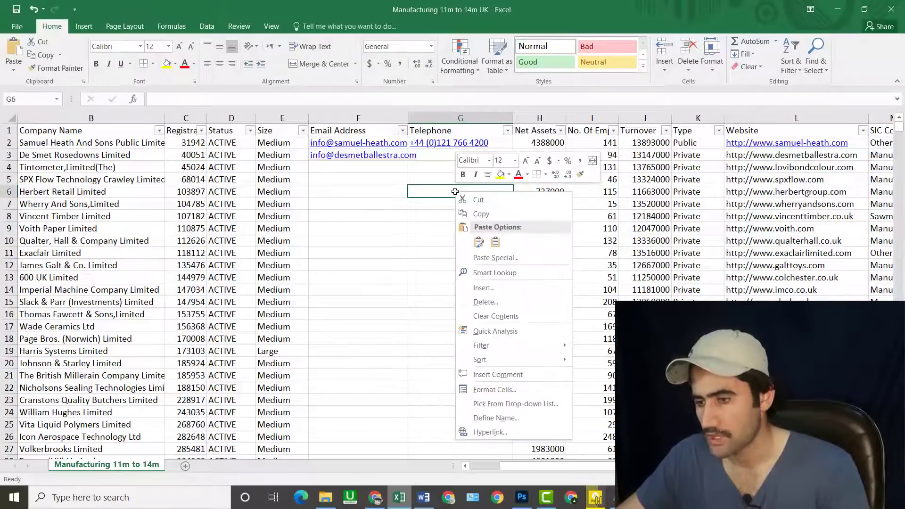
right_click(430, 166)
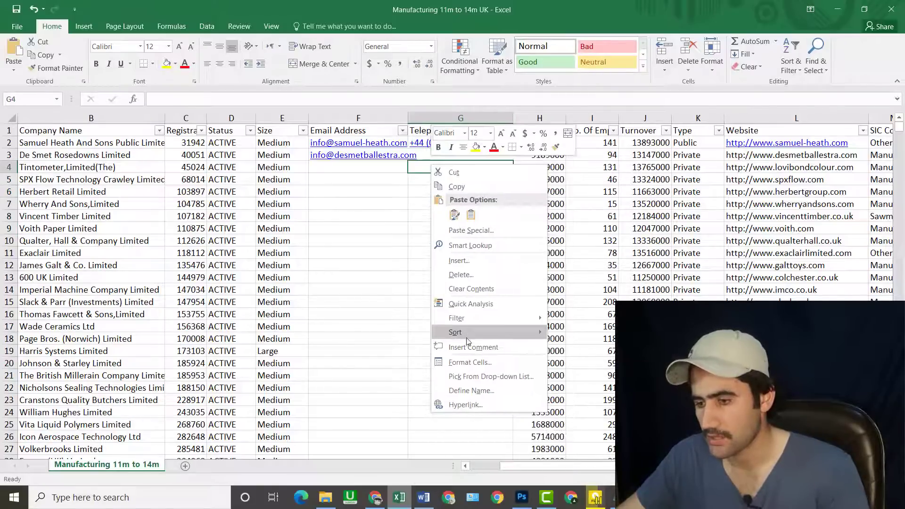
left_click(469, 368)
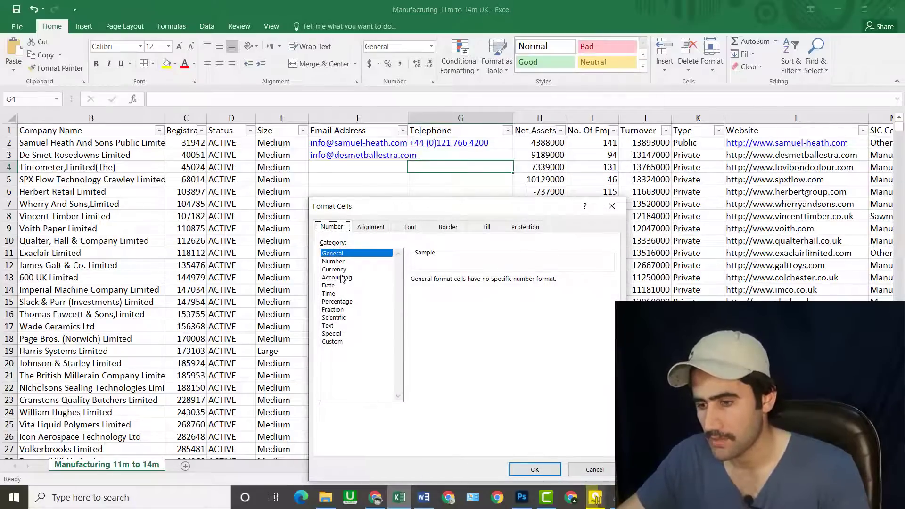
left_click(329, 326)
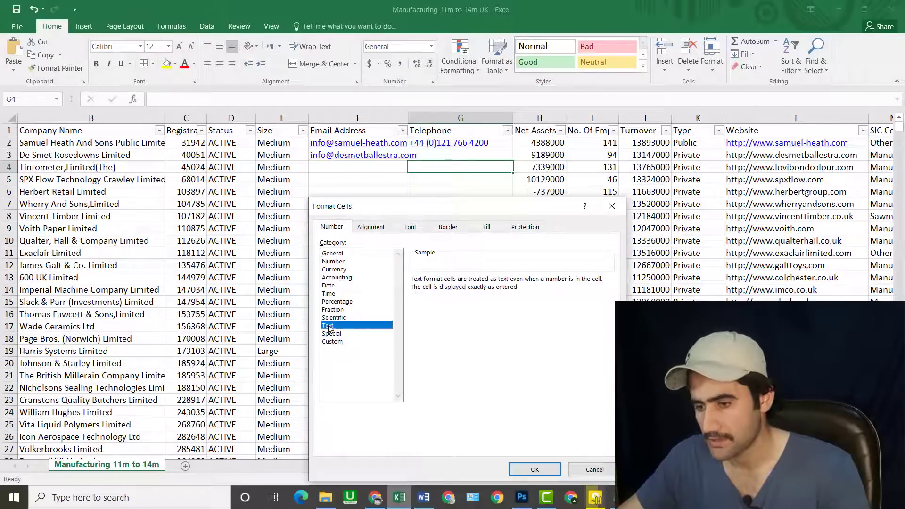
left_click(533, 470)
left_click(435, 159)
key("ctrl+v")
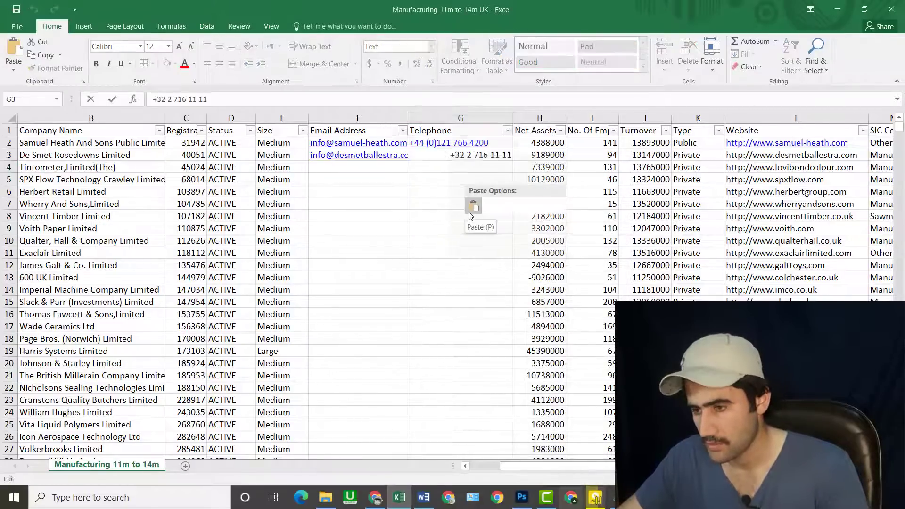
key("F2")
left_click(468, 220)
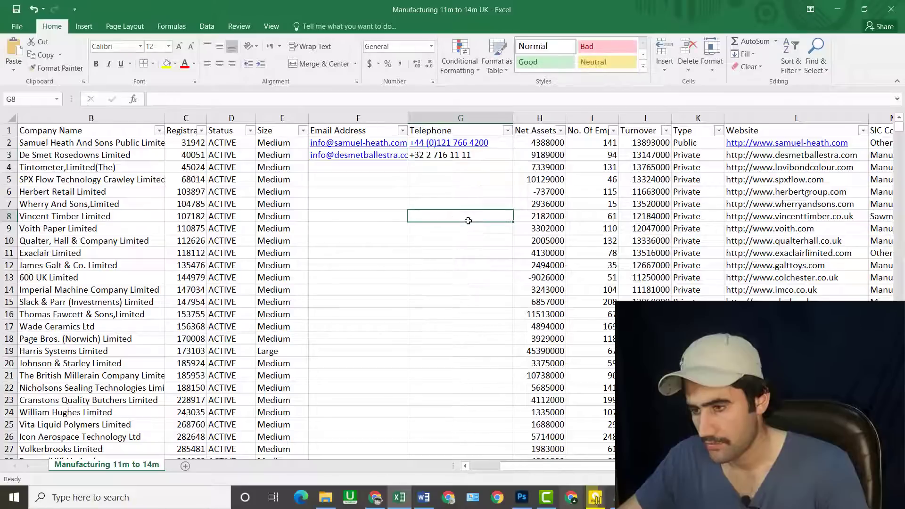
left_click(460, 298)
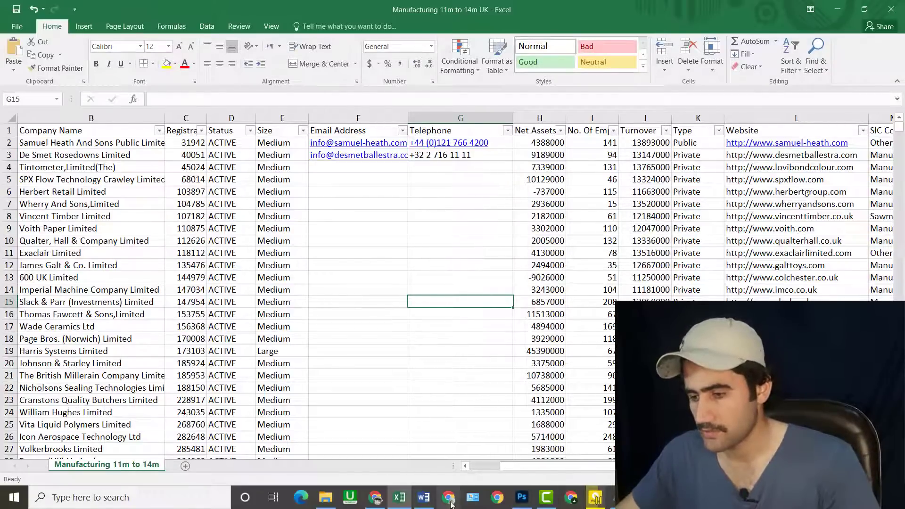
- Close the Desmet Ballestra Facebook tab and scroll through the Lovibond Colour Measurement page
left_click(376, 497)
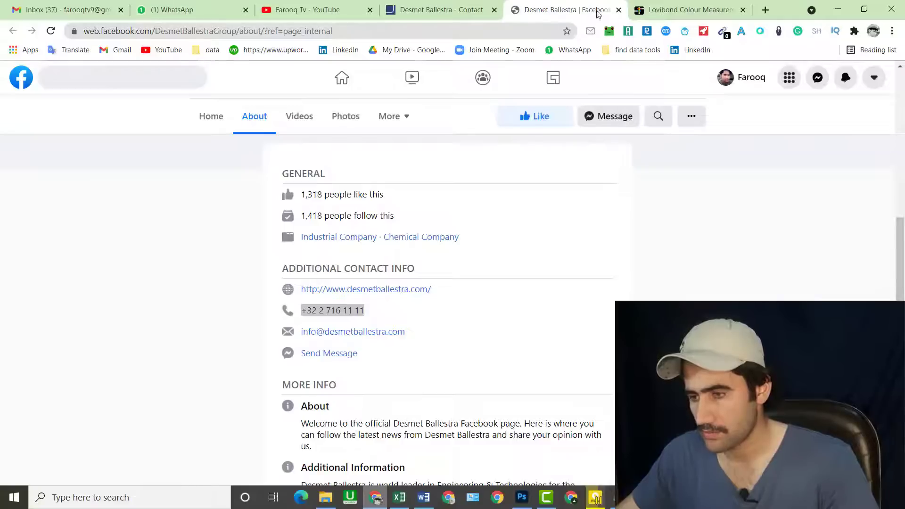
left_click(619, 10)
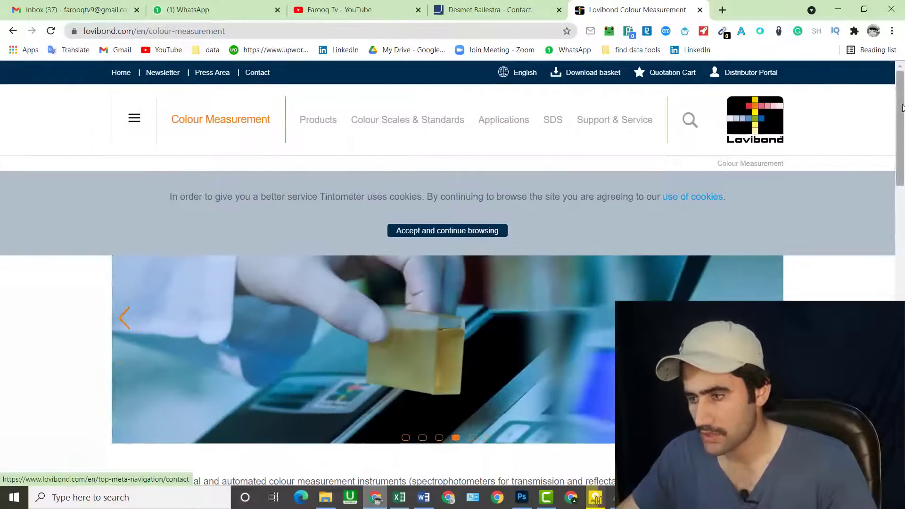
scroll(231, 311, "down", 3)
scroll(306, 354, "down", 5)
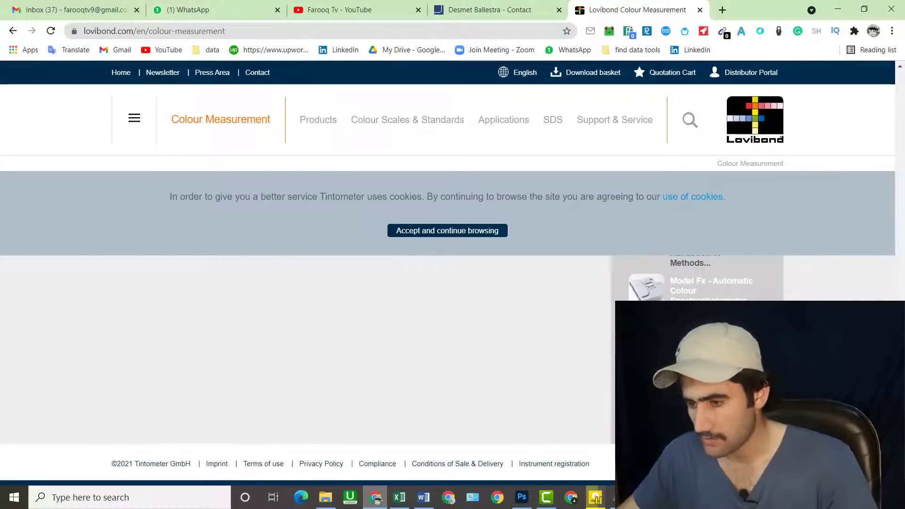
scroll(307, 367, "up", 3)
scroll(306, 367, "down", 1)
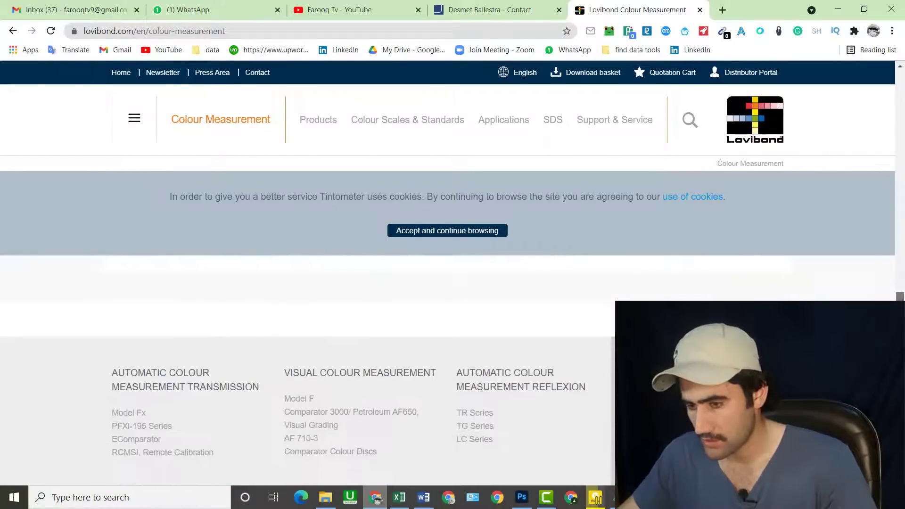
scroll(306, 367, "up", 10)
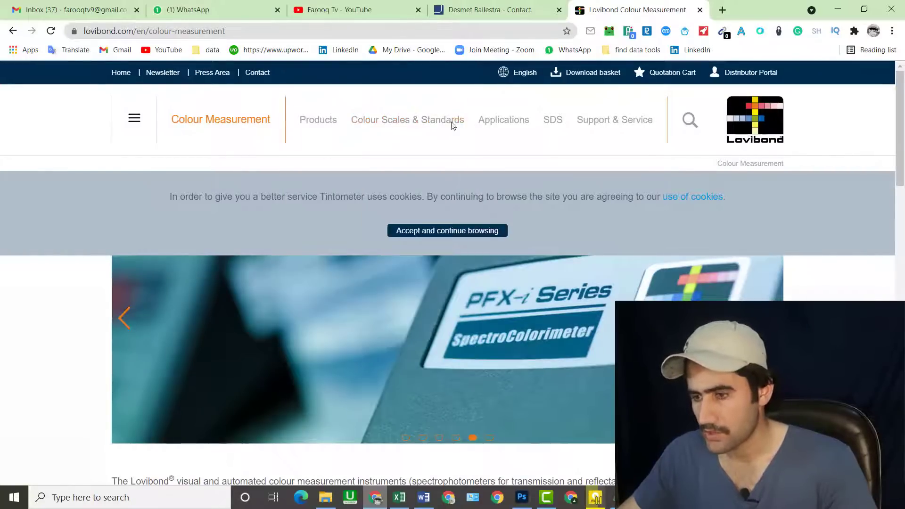
- Open Lovibond's Contact page with its office cards and restore down the Excel workbook
left_click(257, 74)
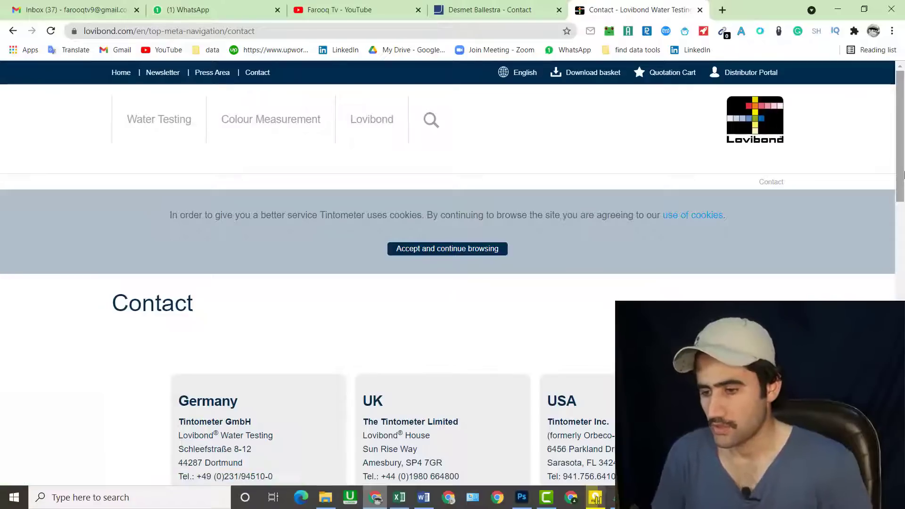
left_click_drag(904, 175, 903, 216)
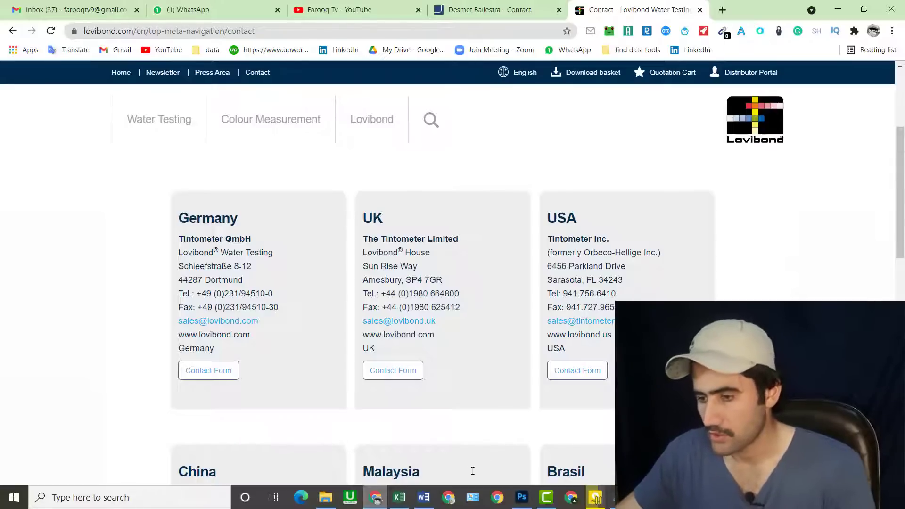
left_click(403, 503)
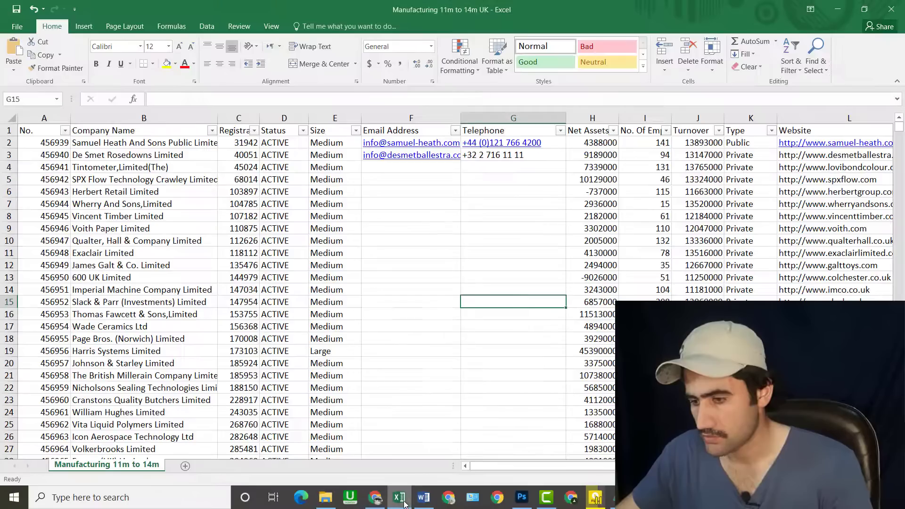
left_click(865, 8)
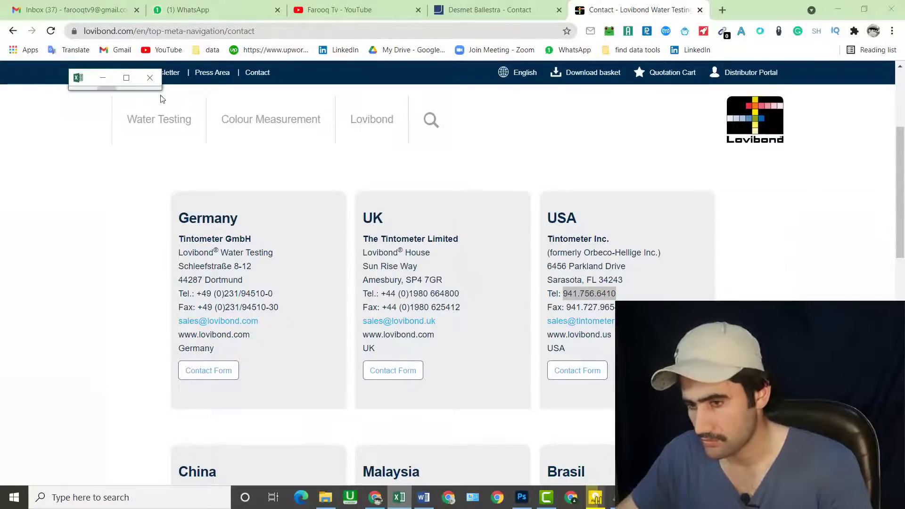
left_click_drag(173, 95, 591, 236)
left_click_drag(346, 83, 479, 103)
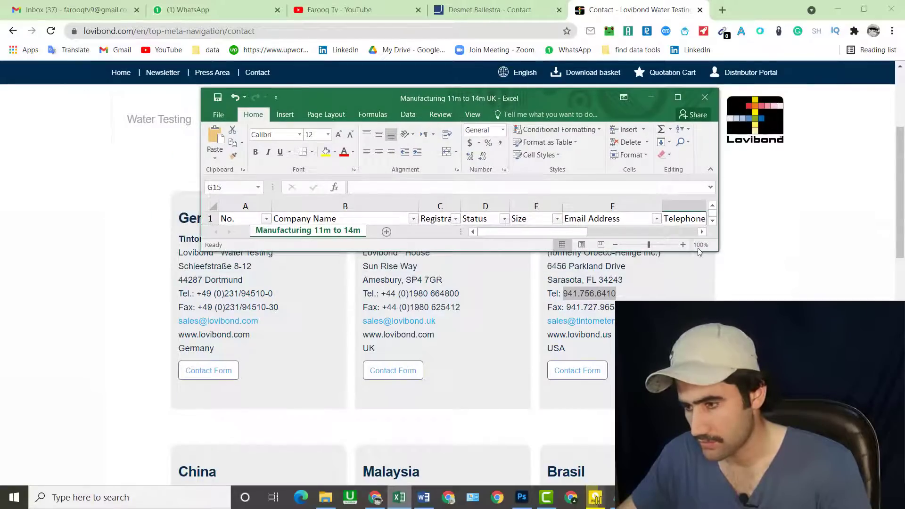
left_click_drag(713, 250, 774, 288)
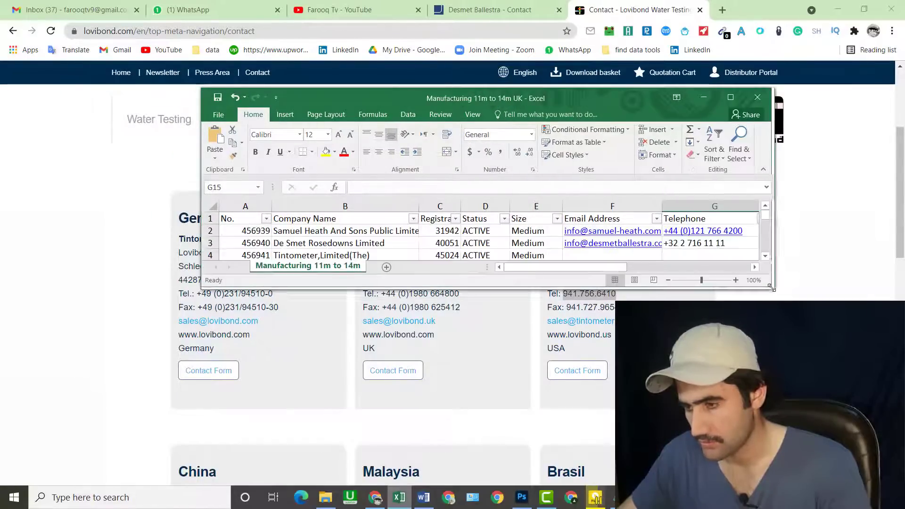
left_click(681, 252)
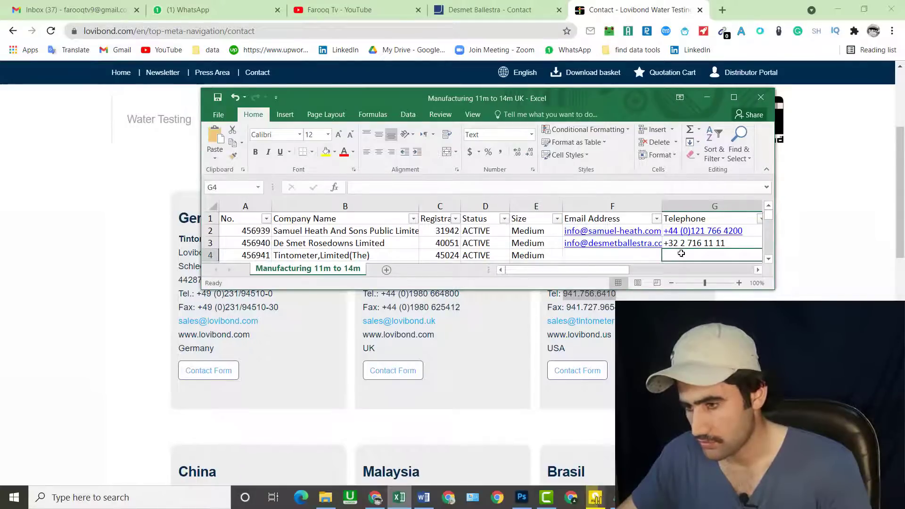
double_click(682, 254)
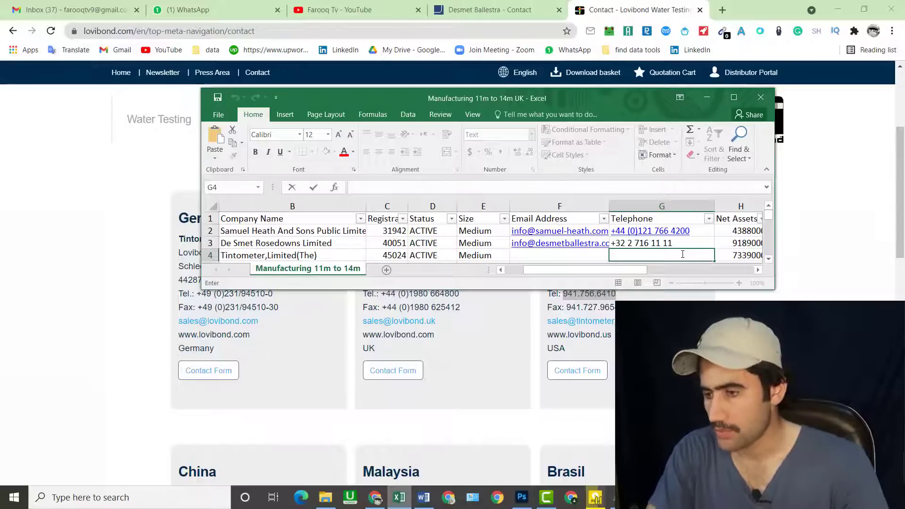
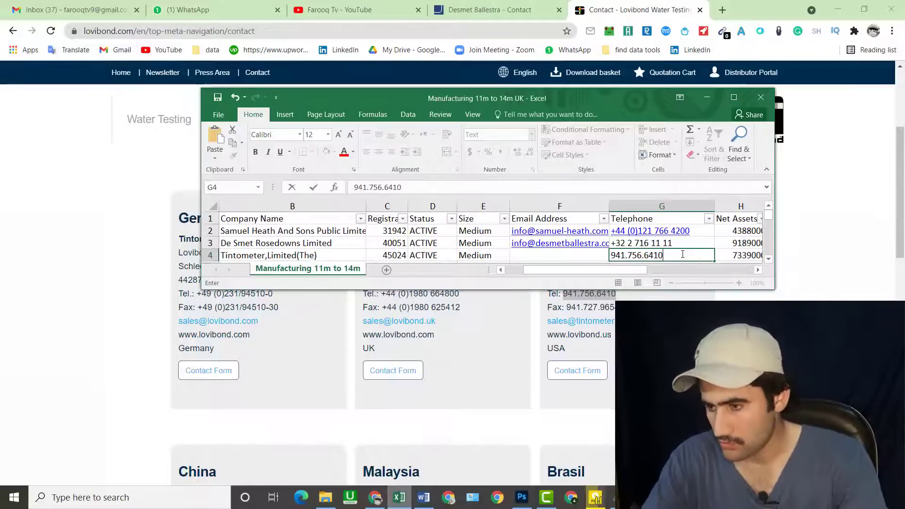
key("alt+Tab")
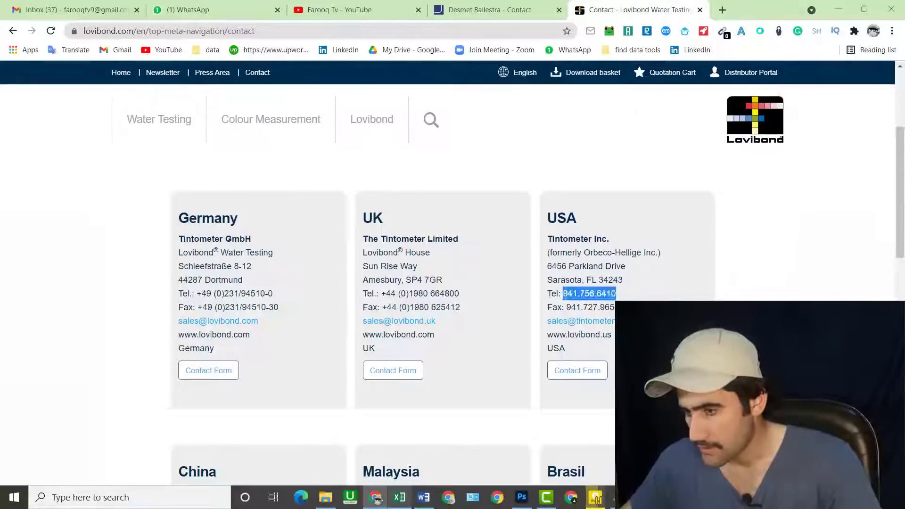
right_click(582, 324)
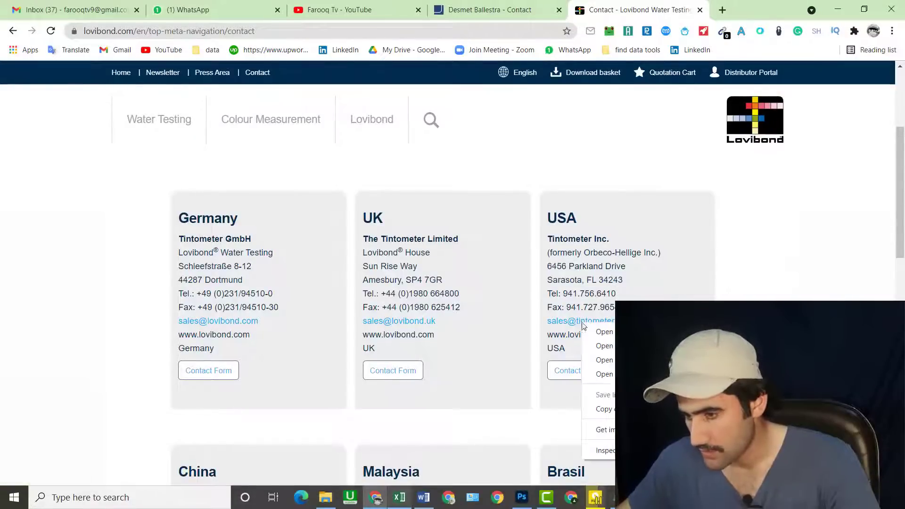
left_click(608, 409)
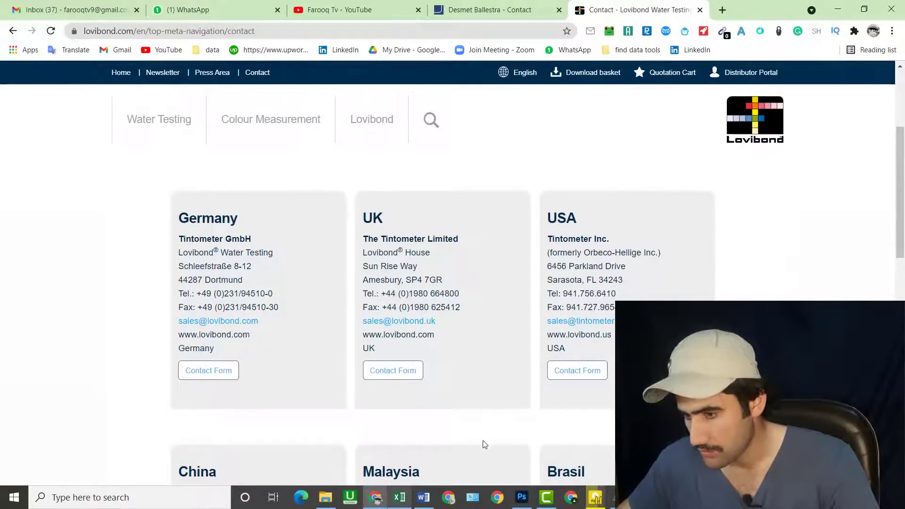
left_click(399, 500)
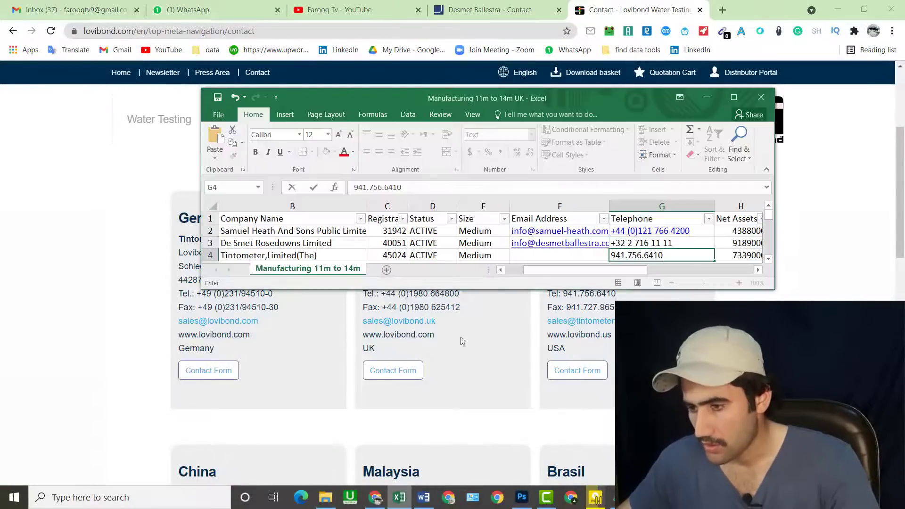
left_click(556, 256)
right_click(552, 255)
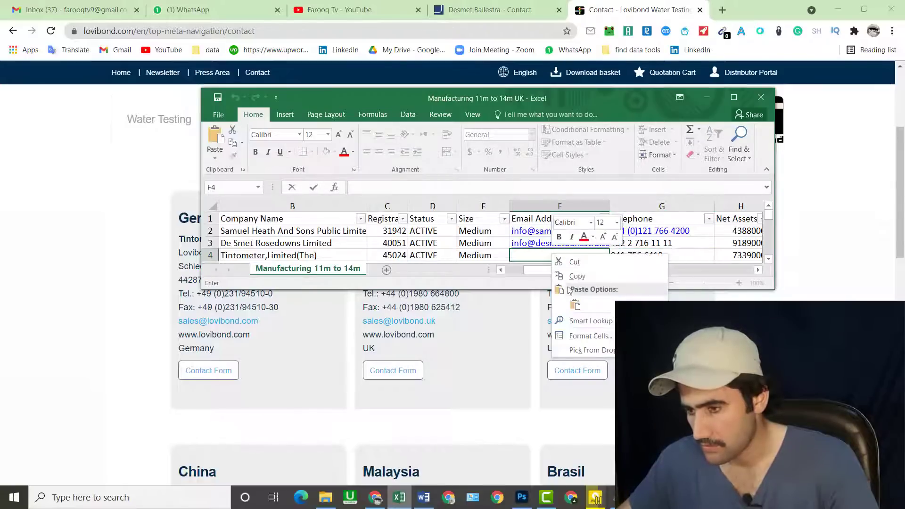
left_click(574, 305)
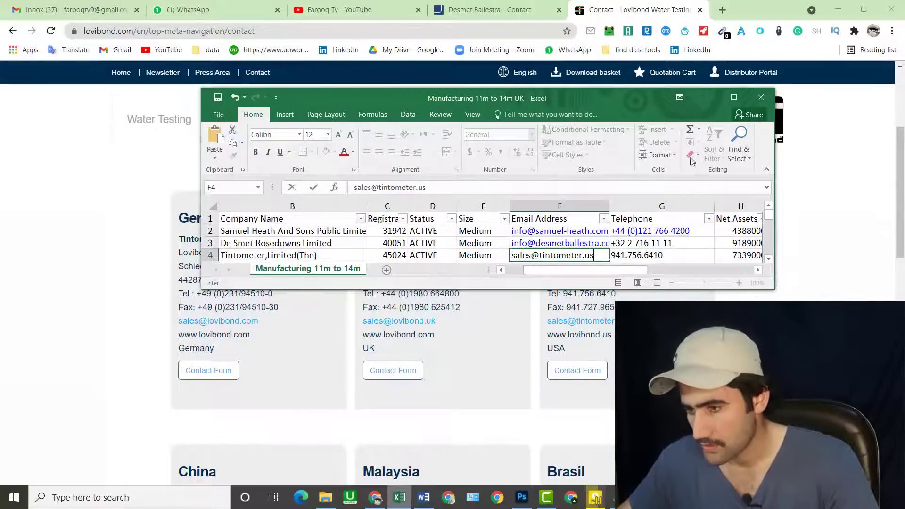
left_click(733, 97)
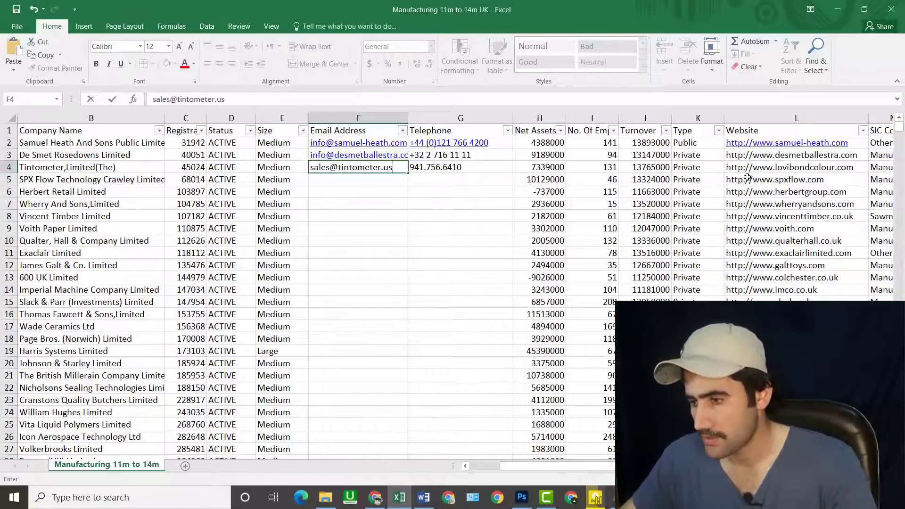
- Copy SPX Flow's website spxflow.com from cell L5 and open a new blank Chrome tab
left_click(463, 280)
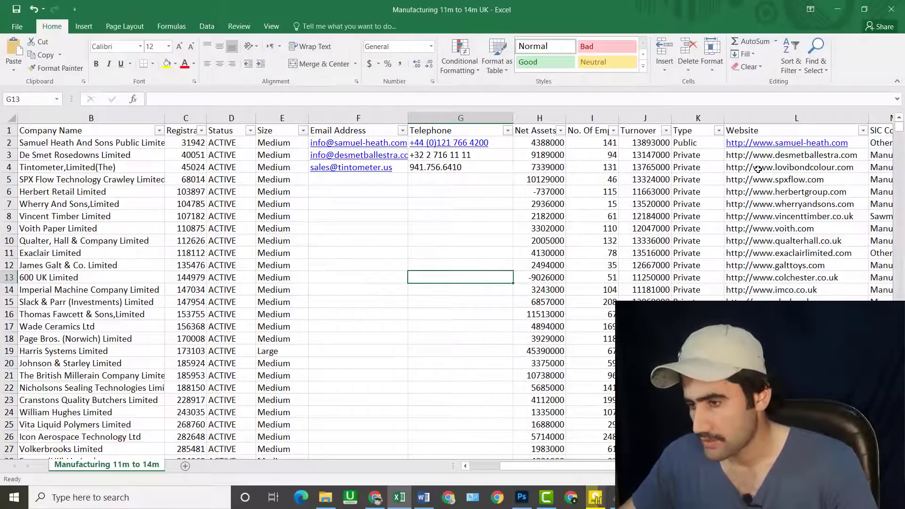
right_click(773, 170)
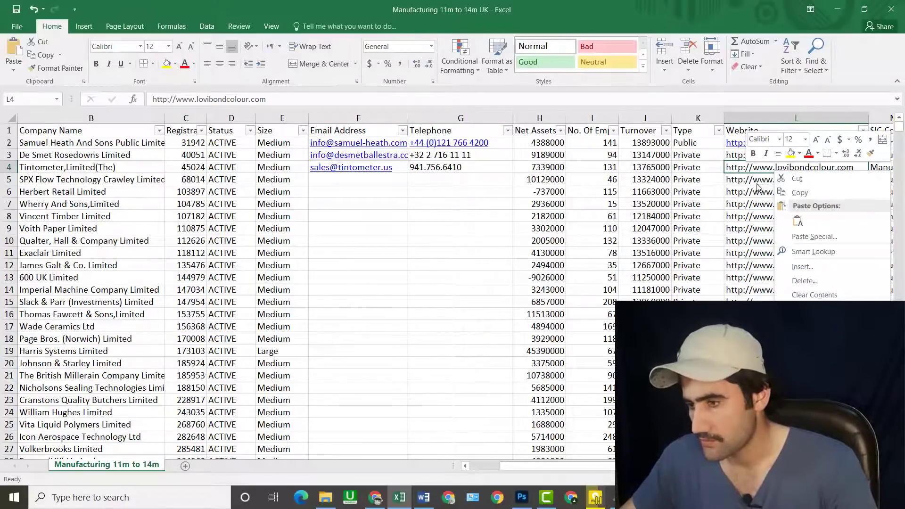
key("Escape")
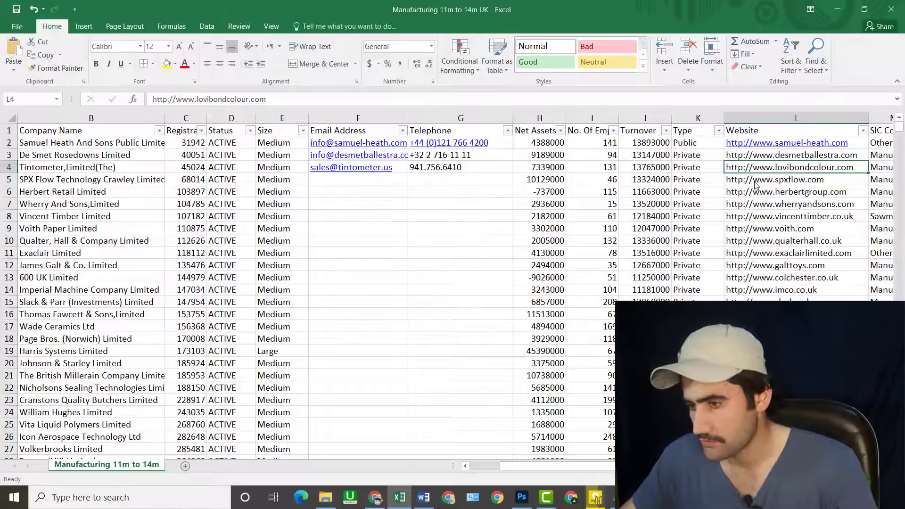
left_click(339, 241)
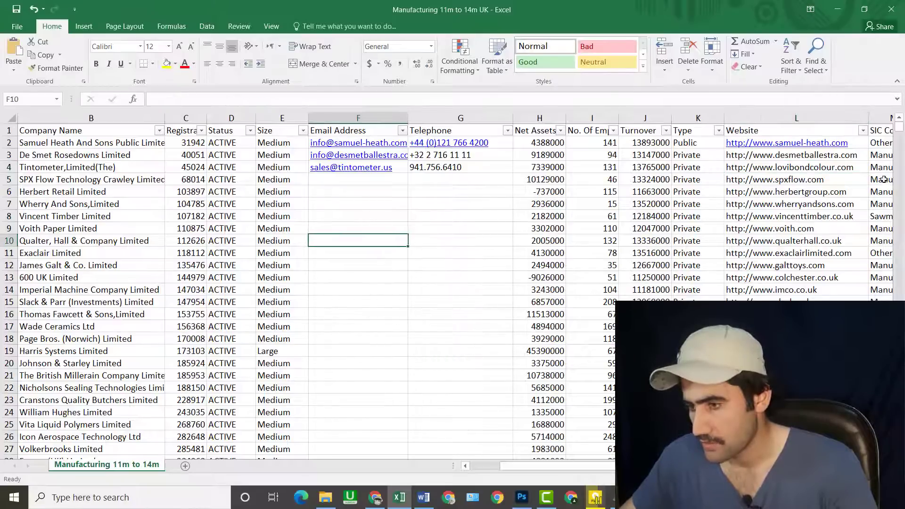
right_click(784, 182)
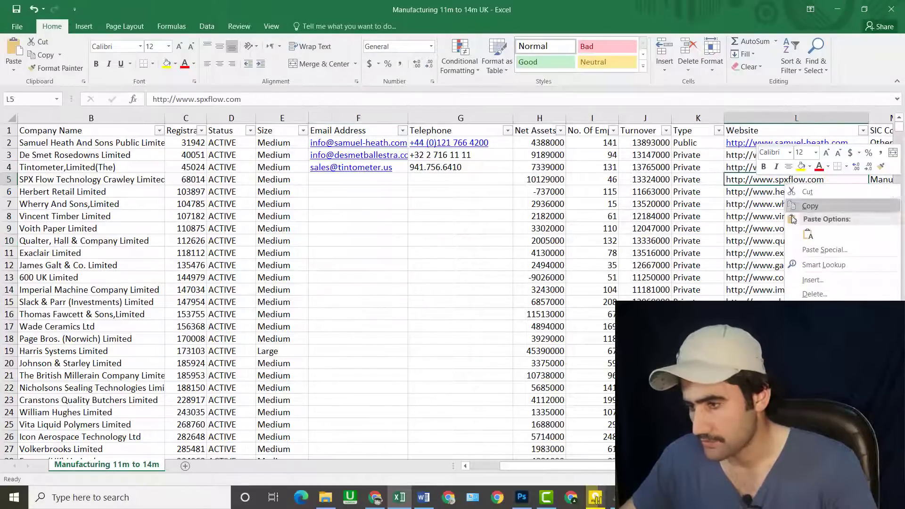
left_click(800, 208)
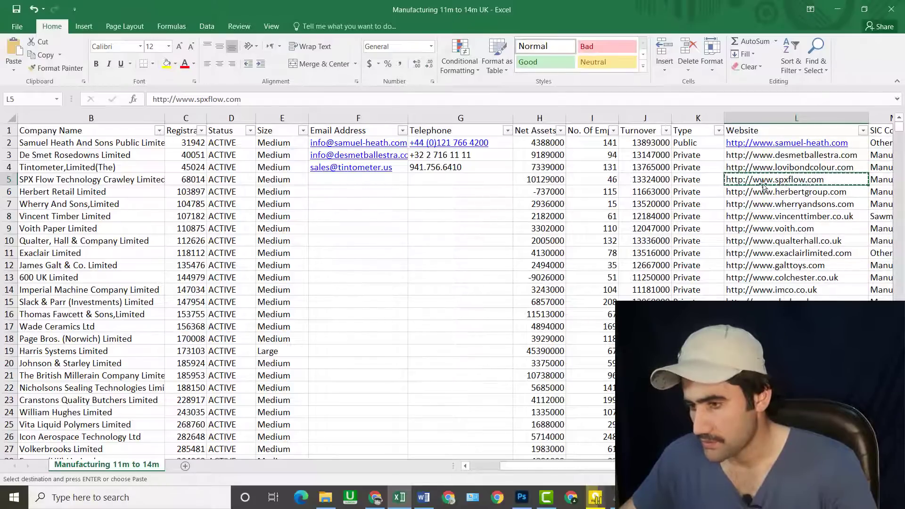
left_click(374, 497)
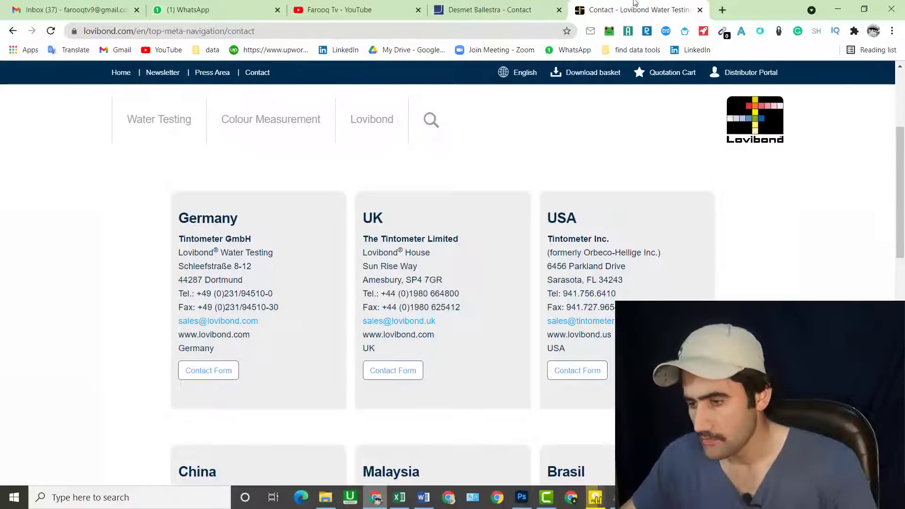
left_click(722, 11)
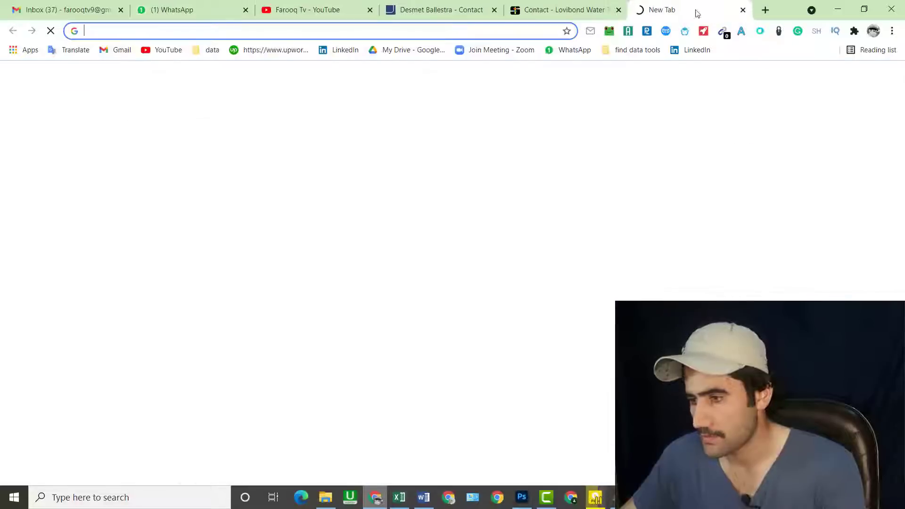
- Load spxflow.com and close the old Desmet Ballestra and Lovibond tabs
right_click(440, 32)
left_click(469, 123)
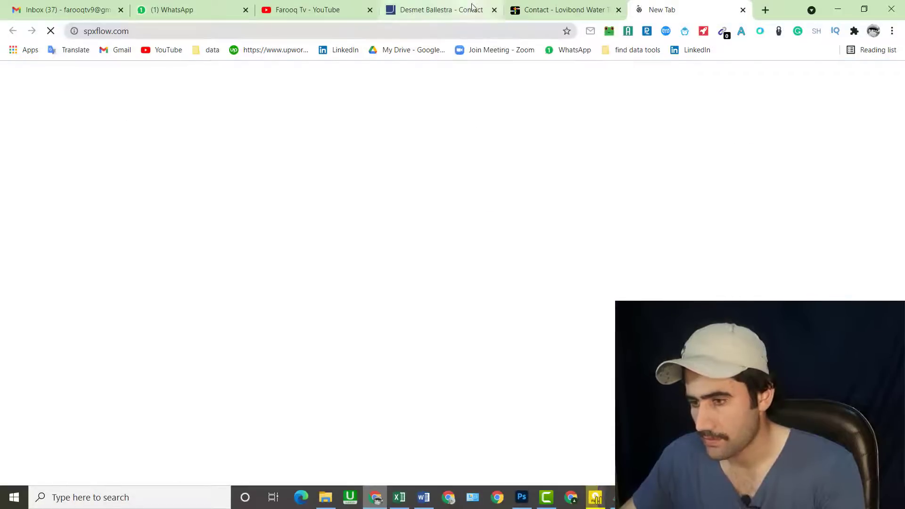
left_click(494, 10)
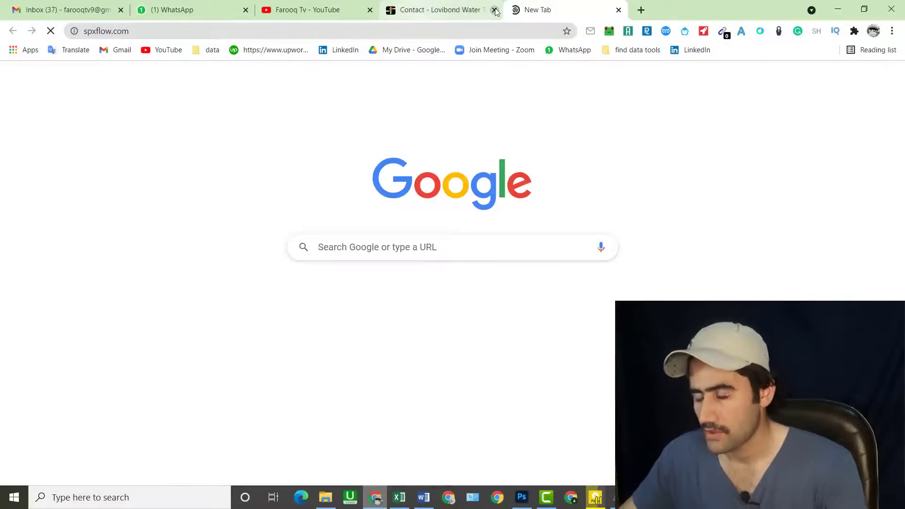
left_click(493, 10)
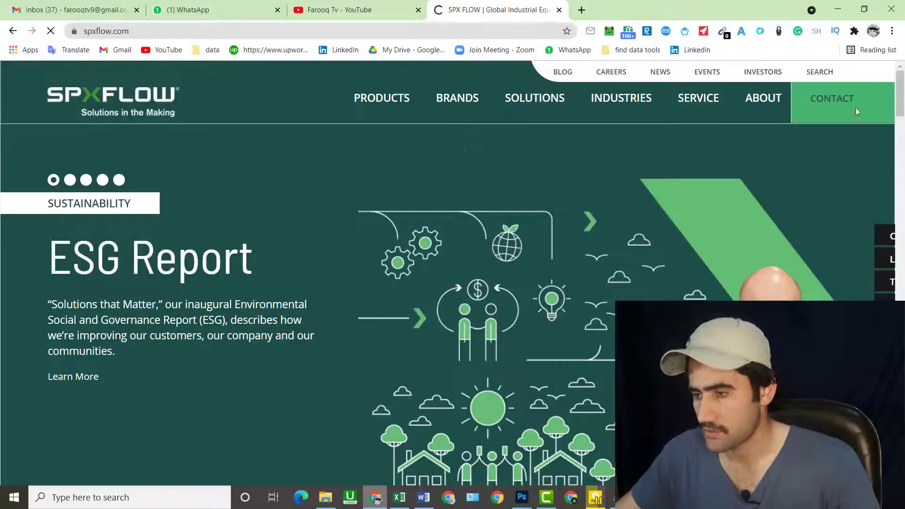
- Accept all cookies, open SPX FLOW's Contact Us page and scan it with Email Extractor
left_click_drag(899, 94, 900, 282)
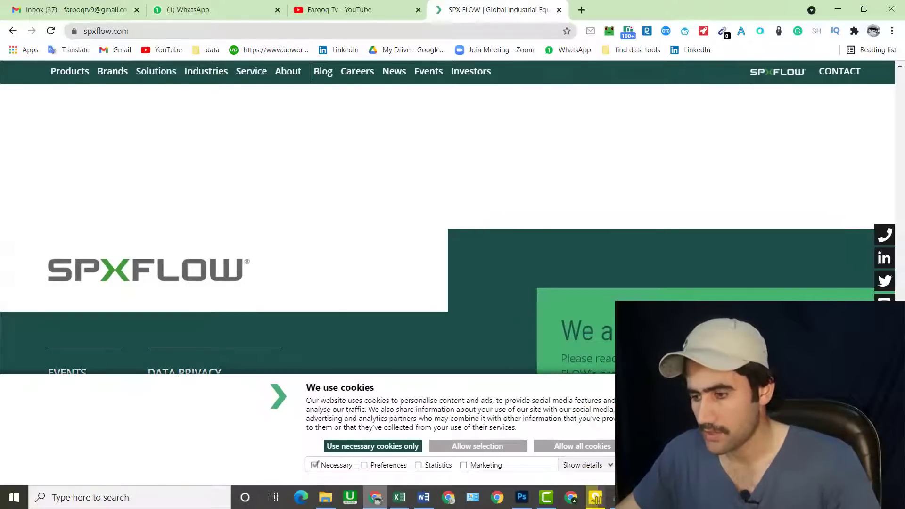
left_click(584, 446)
scroll(822, 63, "up", 20)
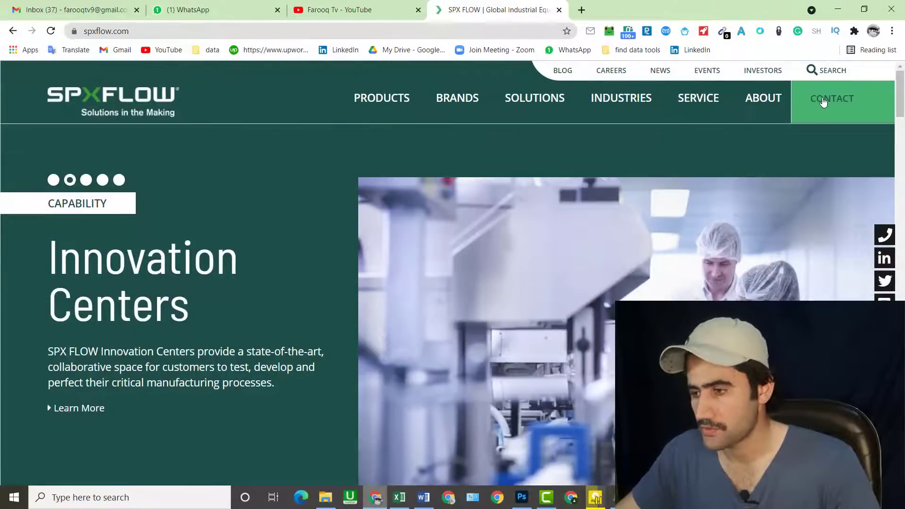
left_click(822, 103)
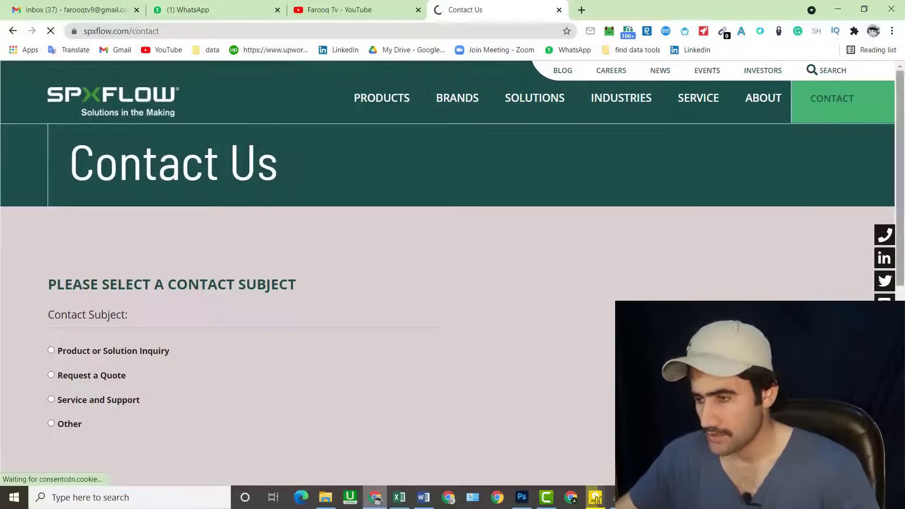
scroll(447, 273, "down", 10)
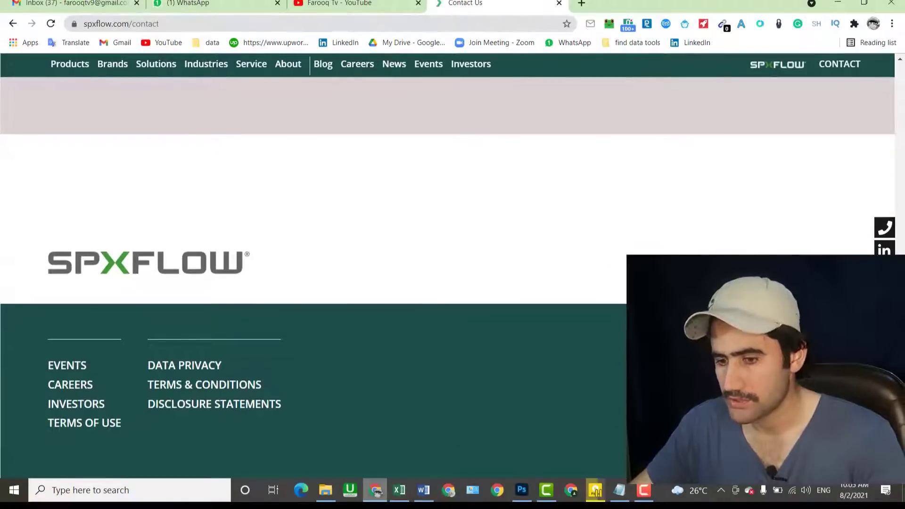
scroll(832, 55, "up", 10)
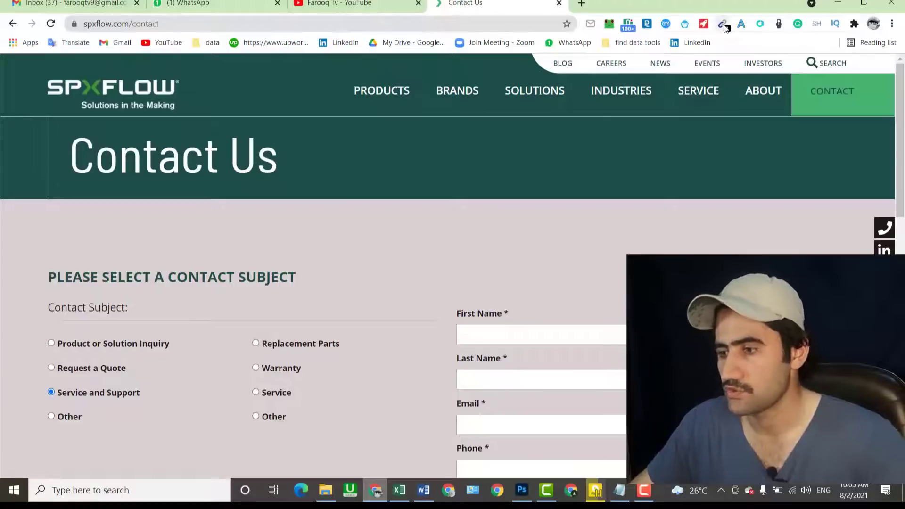
left_click(722, 24)
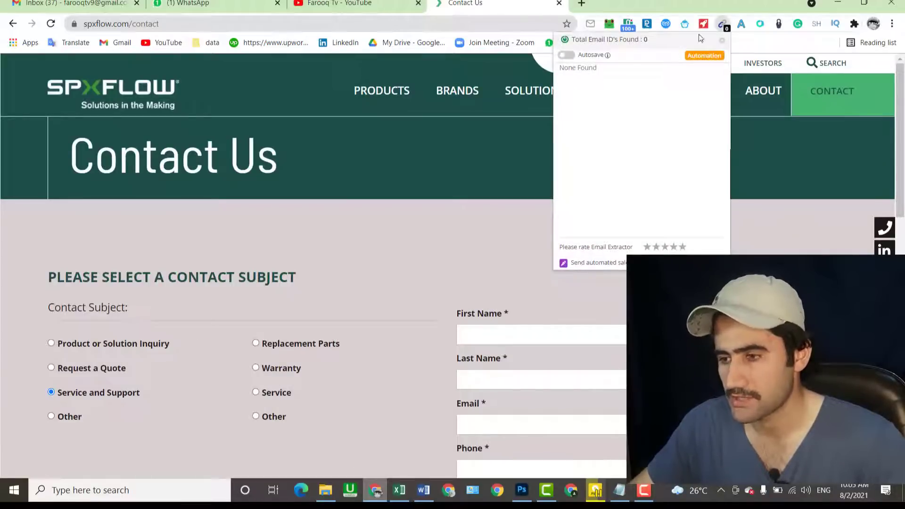
left_click(464, 151)
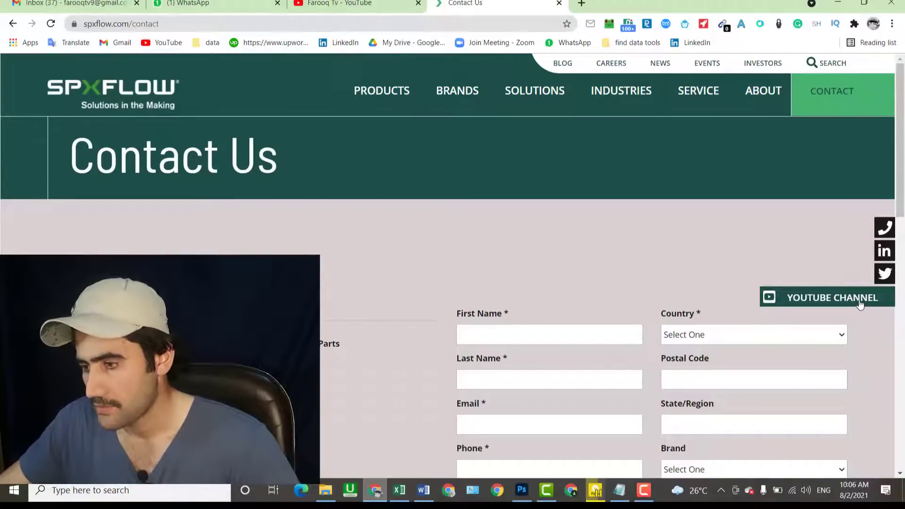
- Go to SPX FLOW's YouTube channel About page and open its LinkedIn link in a new tab
left_click(860, 304)
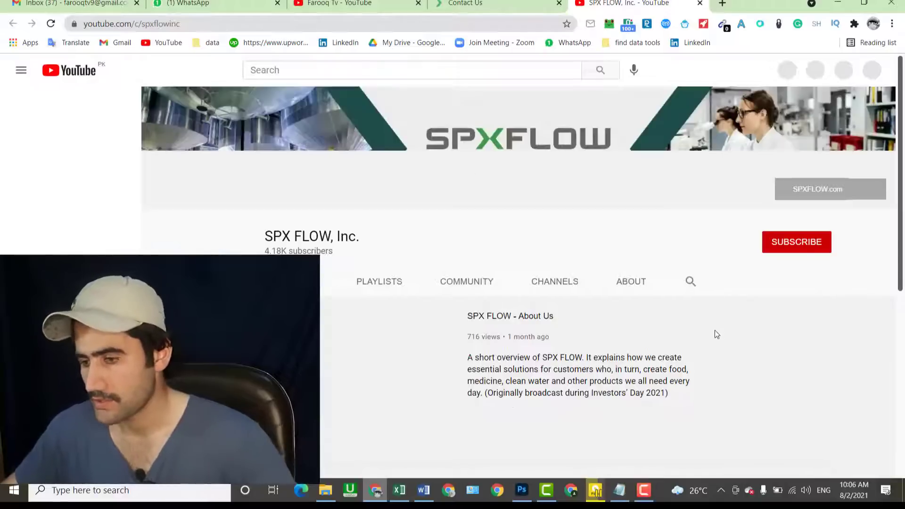
left_click(630, 286)
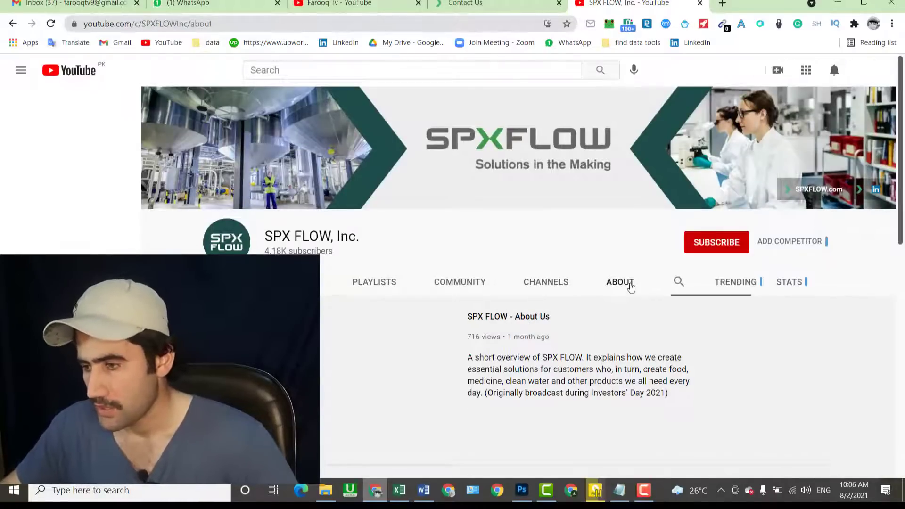
scroll(904, 275, "down", 5)
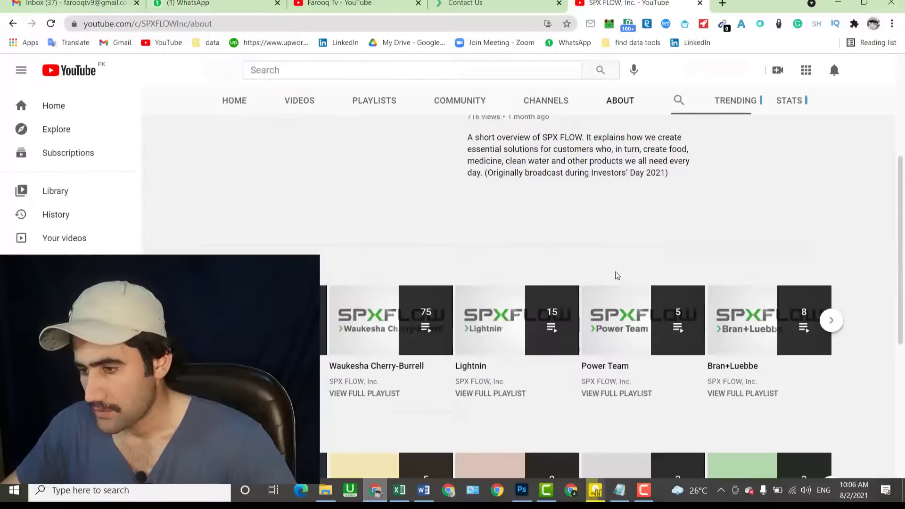
scroll(616, 215, "up", 5)
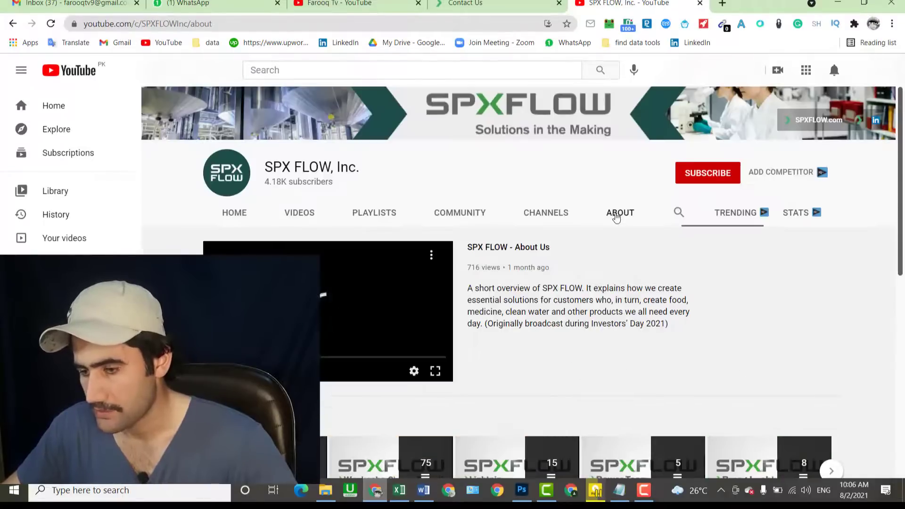
left_click(616, 213)
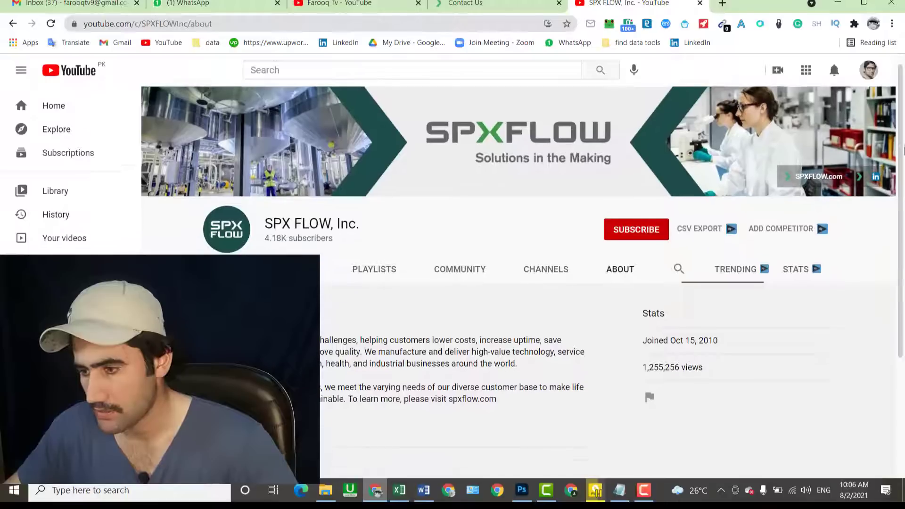
scroll(904, 214, "down", 4)
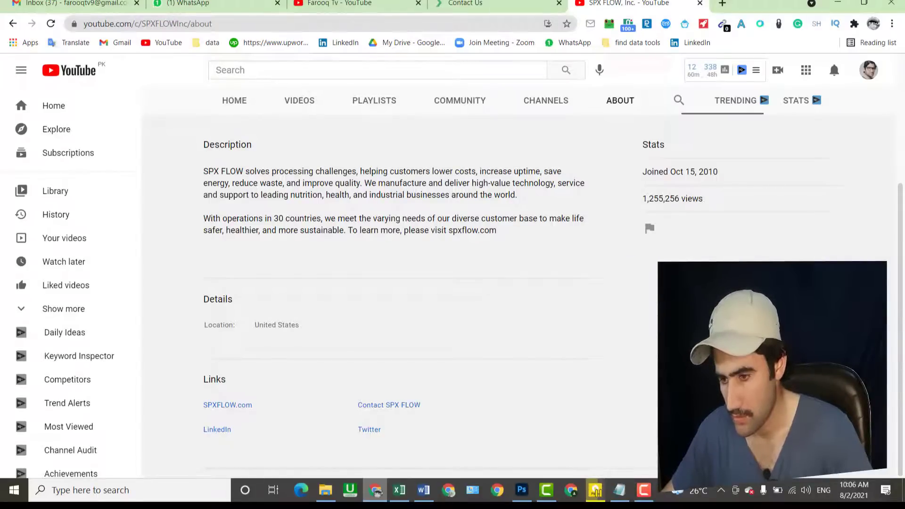
scroll(518, 283, "up", 2)
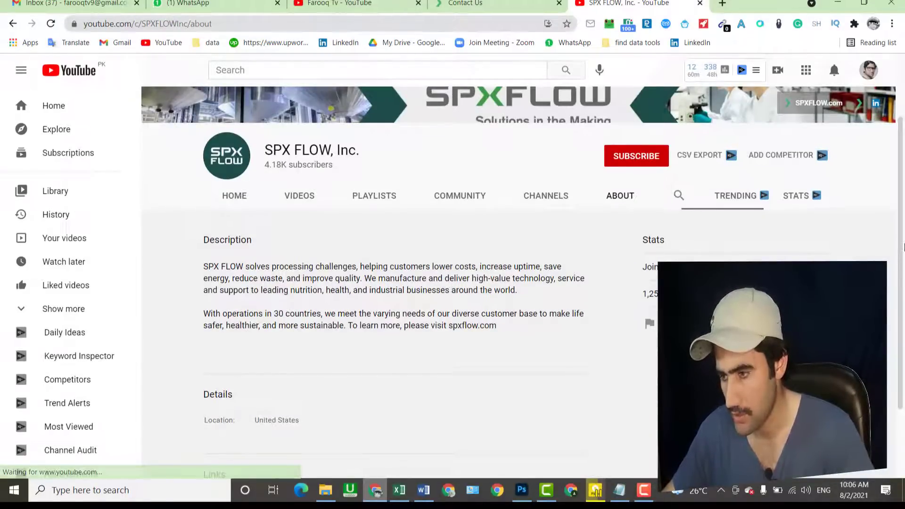
scroll(904, 358, "down", 2)
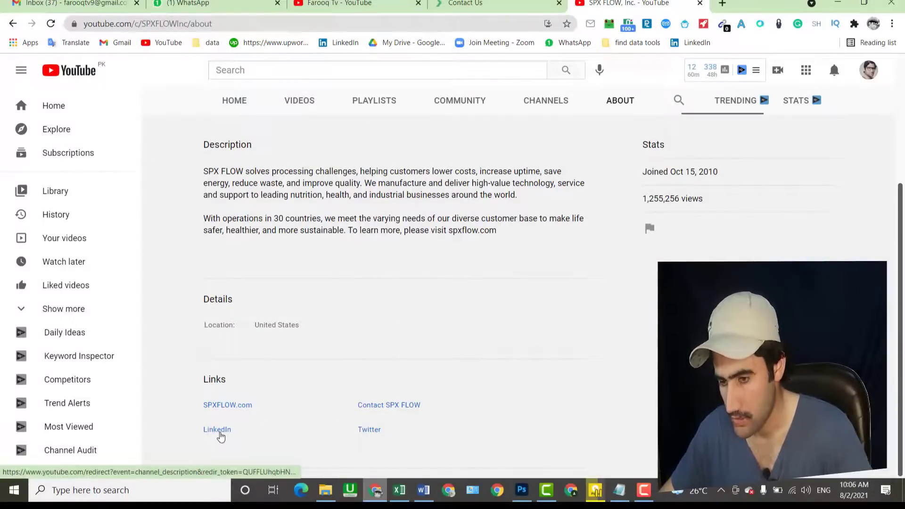
right_click(220, 435)
left_click(257, 317)
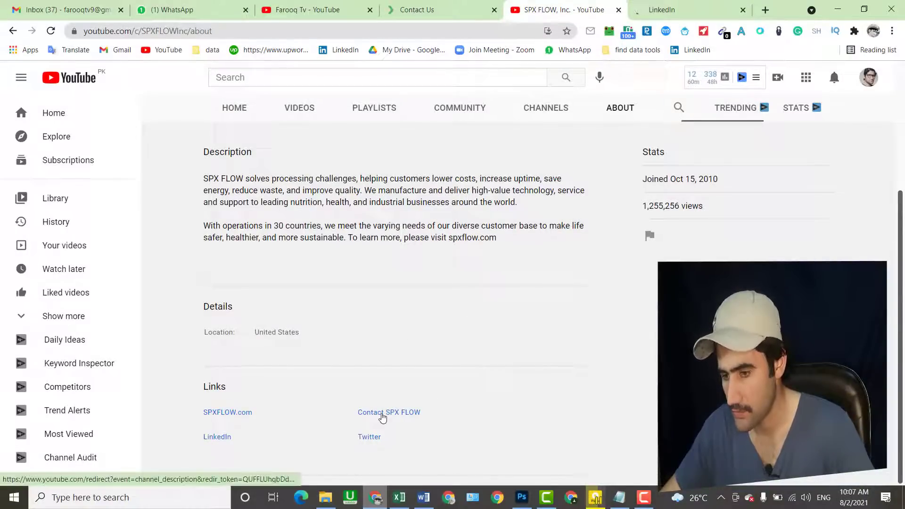
- Open SPX FLOW's Contact Us form and select Other as the contact subject
left_click(381, 415)
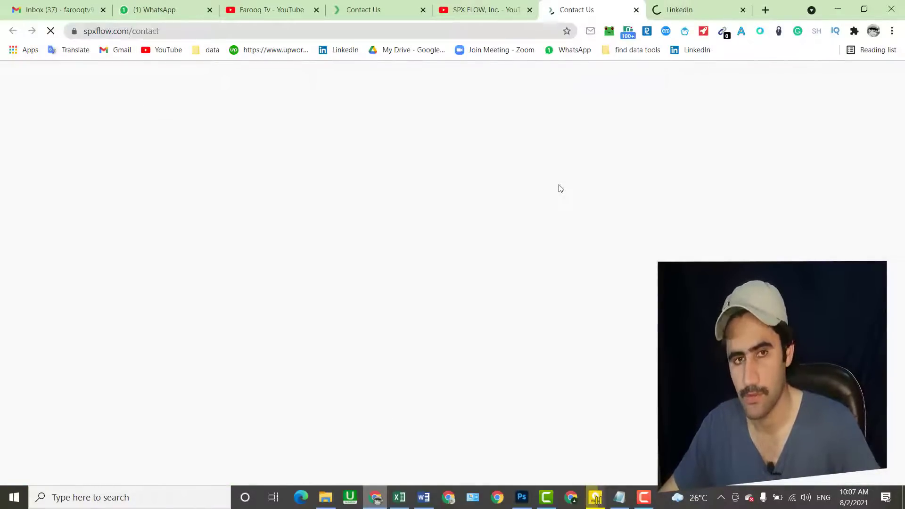
left_click(379, 7)
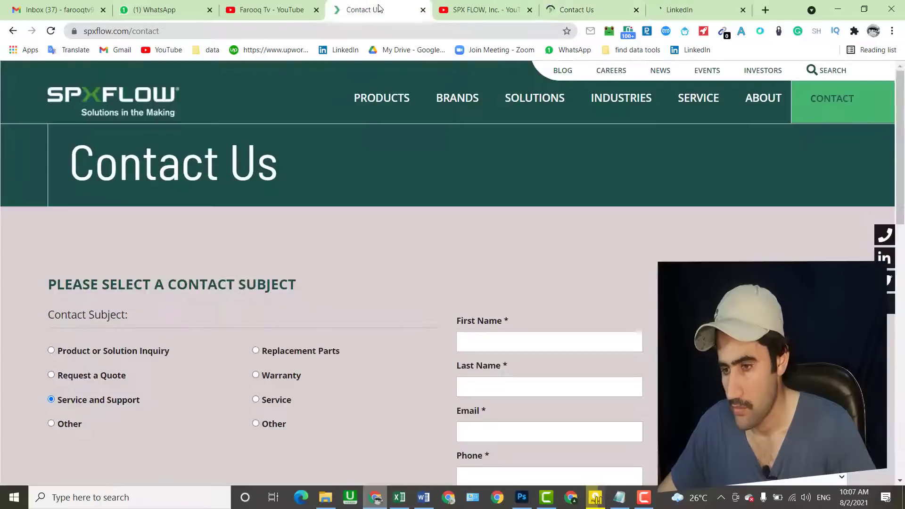
left_click(585, 9)
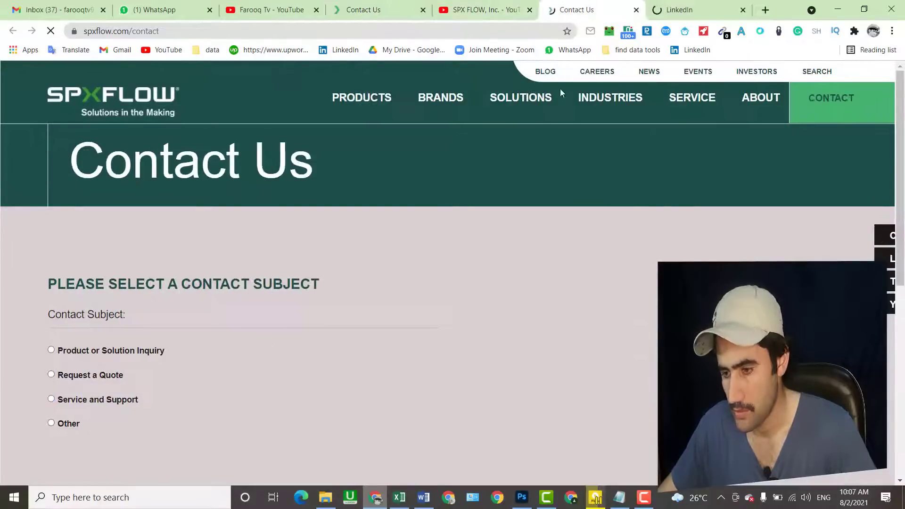
scroll(903, 220, "down", 5)
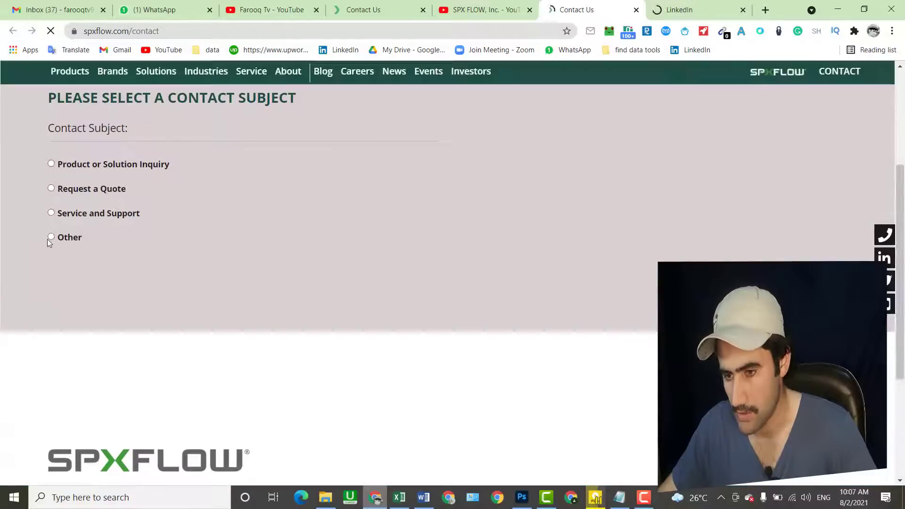
left_click(54, 238)
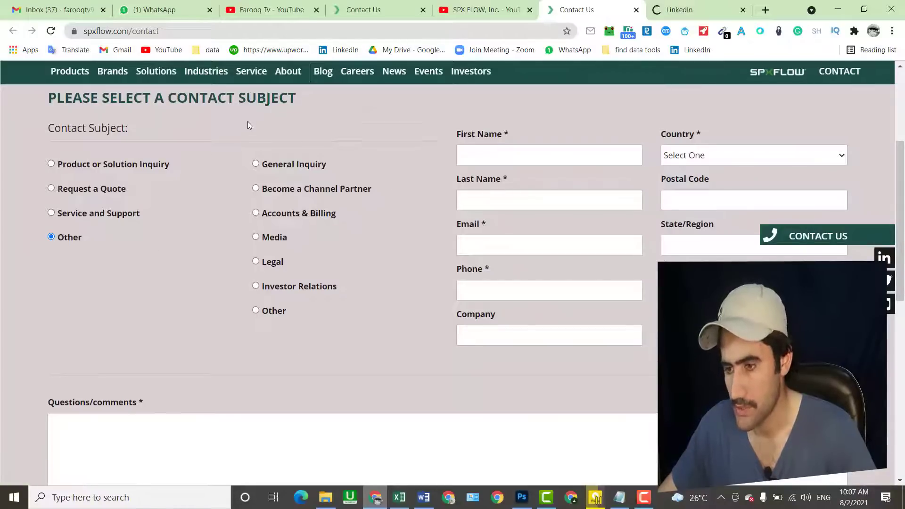
- View the About section of SPX FLOW's LinkedIn page, then return to the contact form
left_click(673, 13)
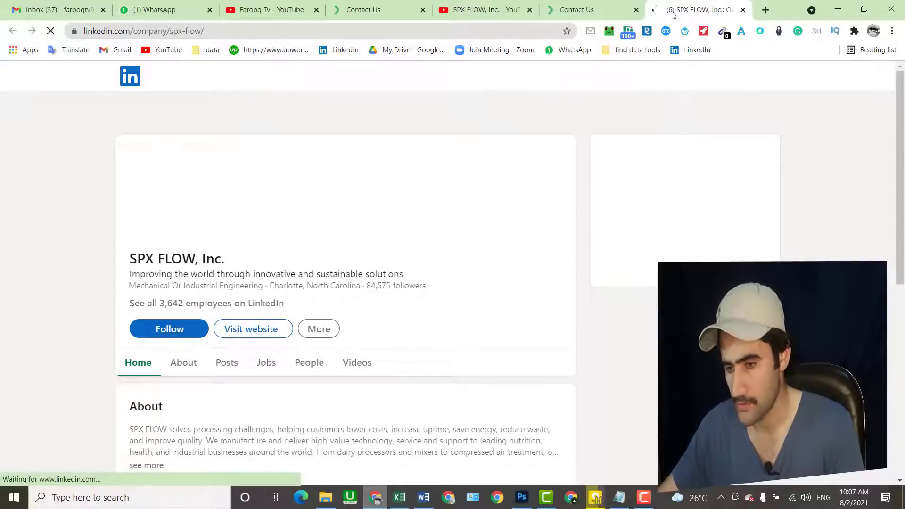
left_click(178, 372)
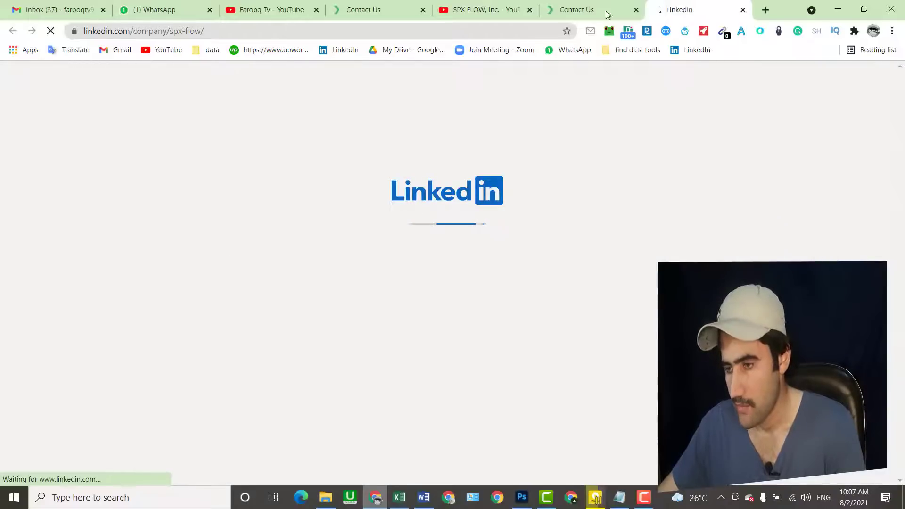
left_click(594, 8)
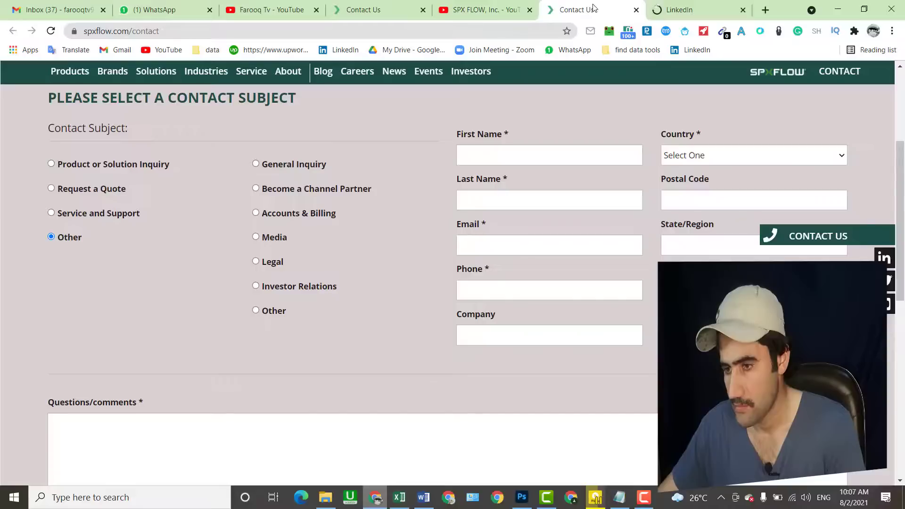
- Copy the channel name 'SPX FLOW, Inc.' from the YouTube channel page
left_click(495, 10)
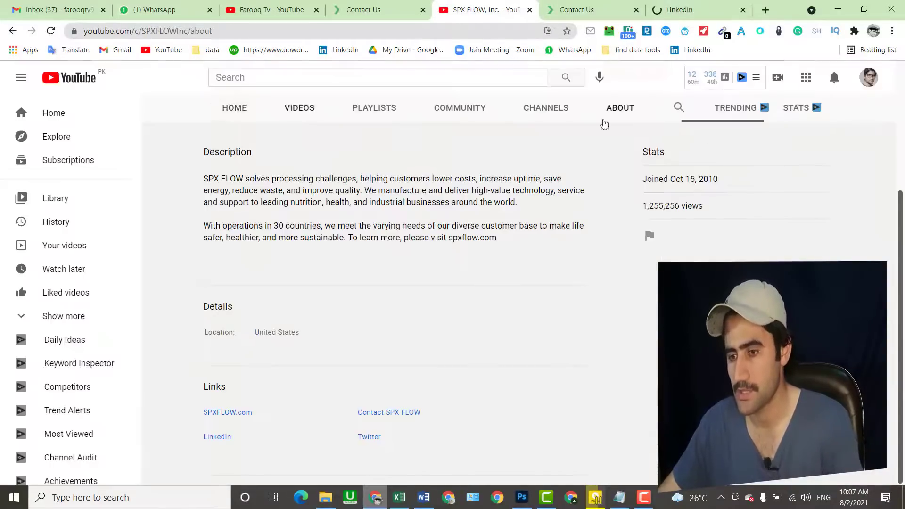
scroll(901, 218, "up", 3)
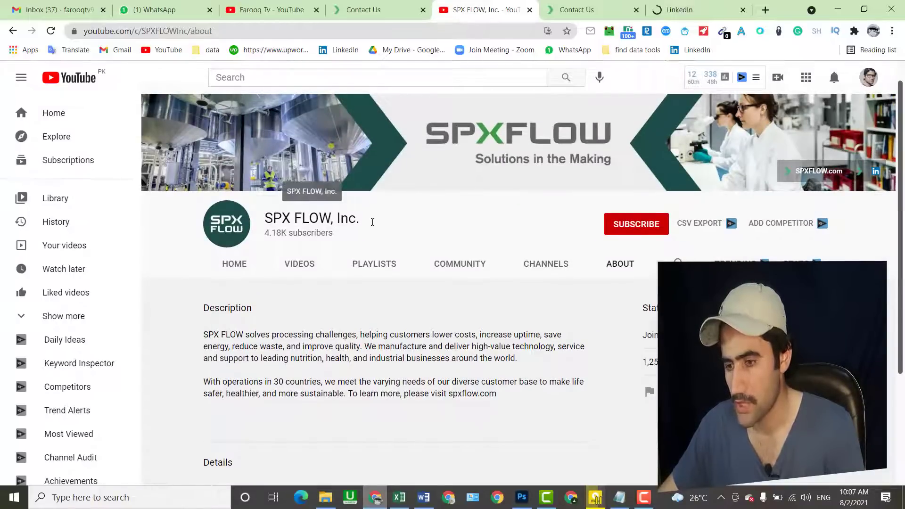
left_click_drag(372, 222, 264, 218)
key("ctrl+c")
right_click(276, 227)
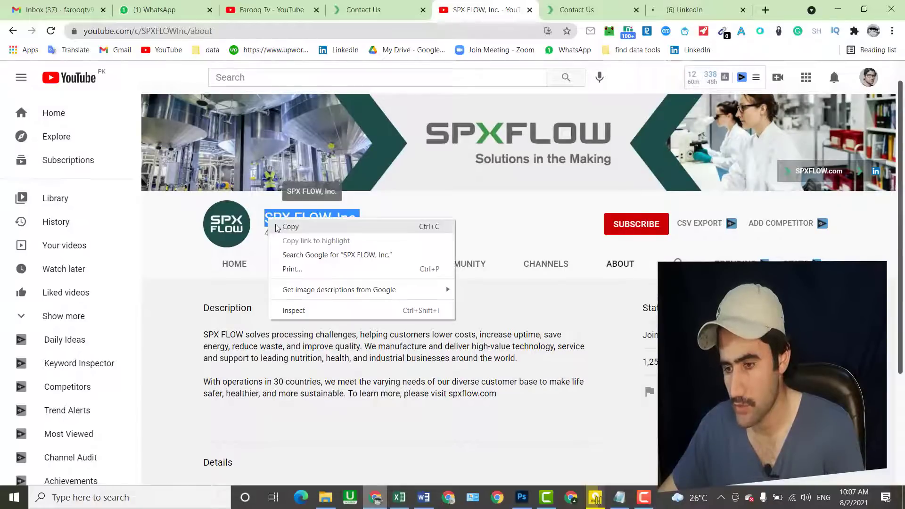
left_click(289, 227)
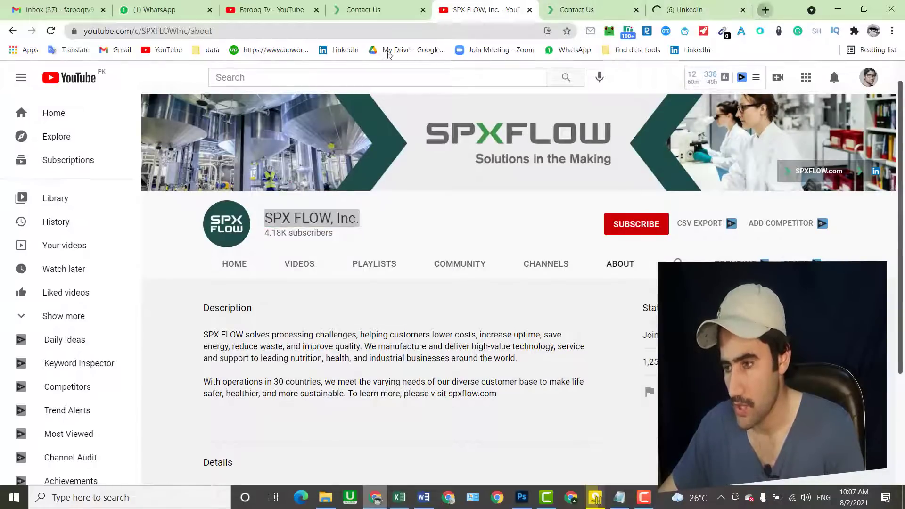
- Search Google in a new tab for "SPX FLOW, Inc." email
left_click(764, 9)
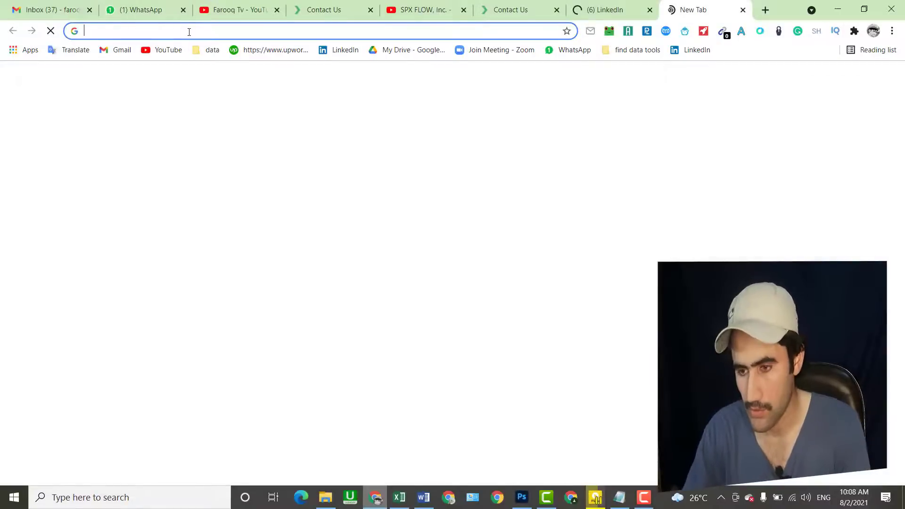
type("\"")
key("ctrl+v")
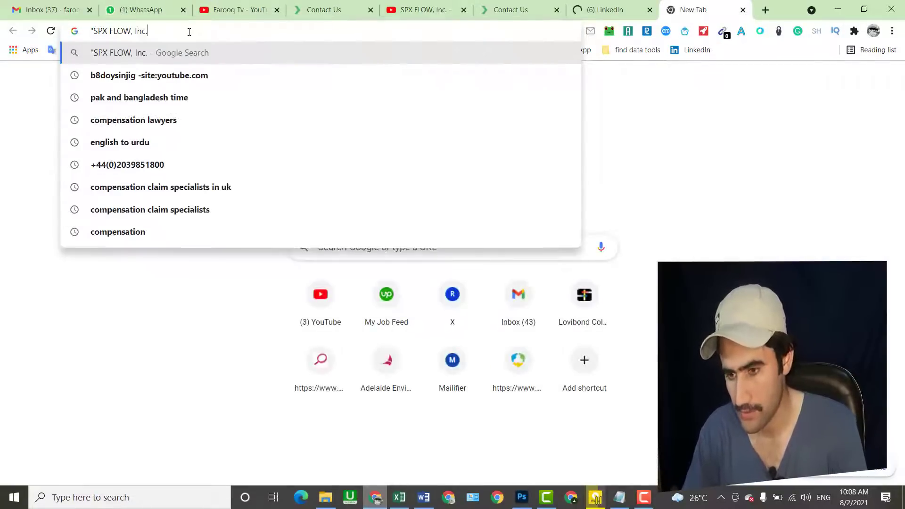
type("\"")
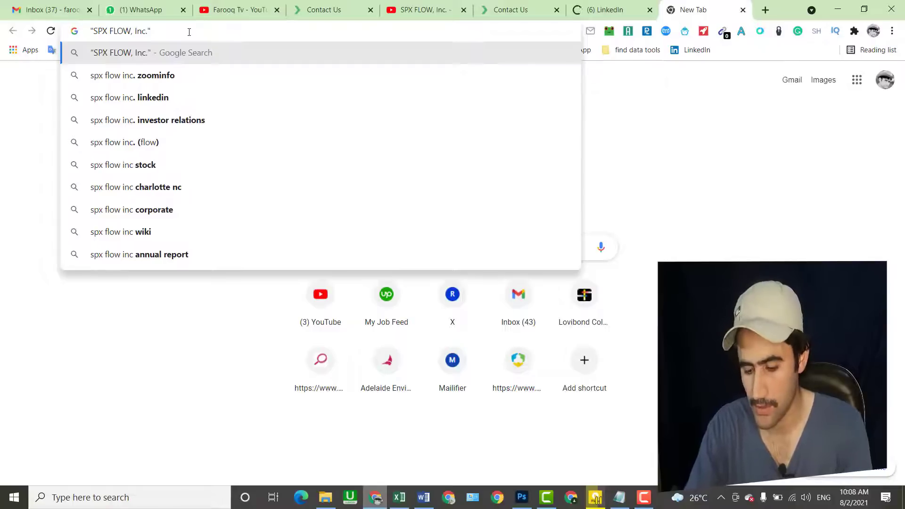
type(" email")
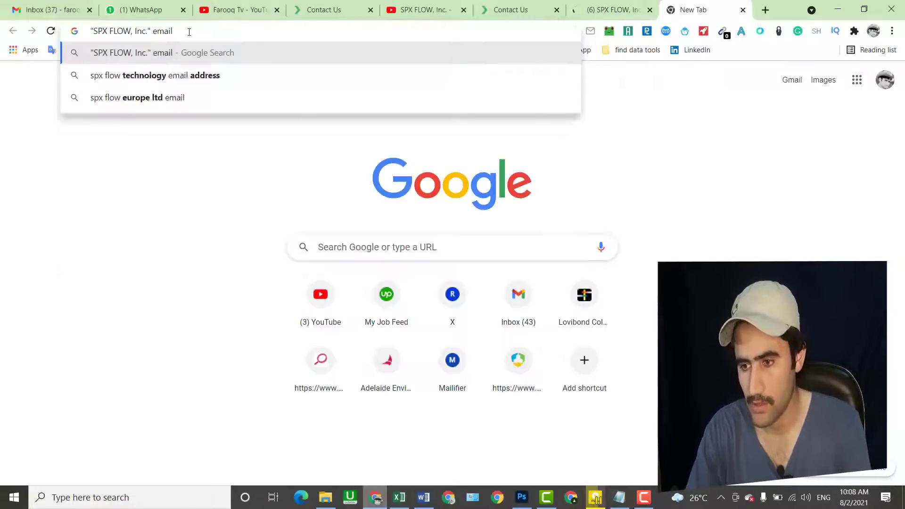
key("Return")
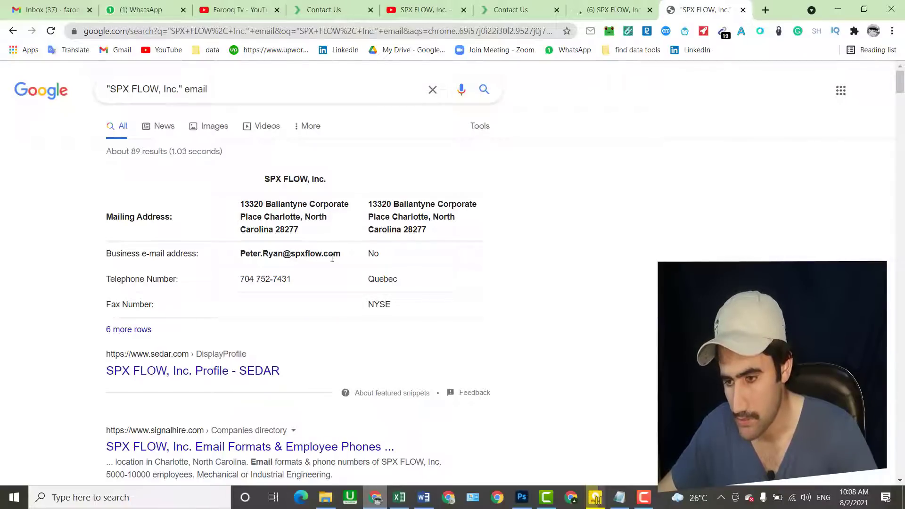
- Copy SPX Flow's business e-mail from the Google result into Email Address cell F5
triple_click(341, 256)
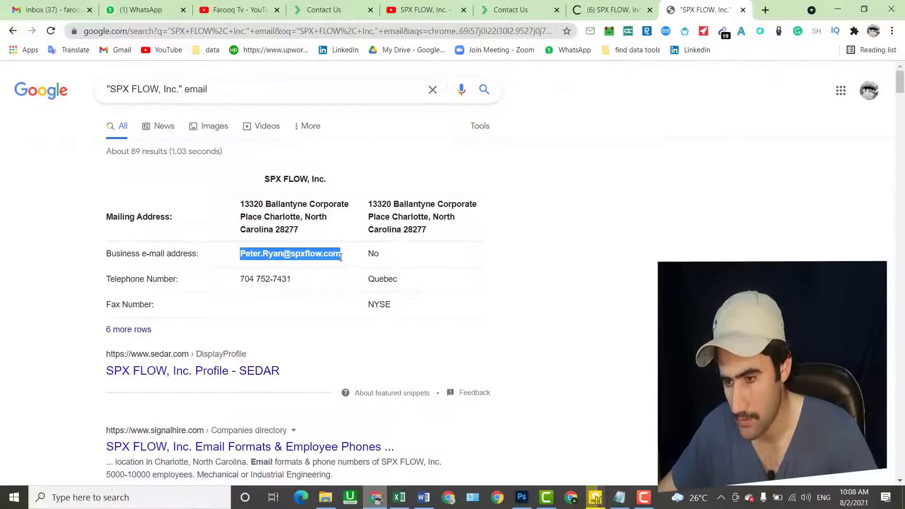
right_click(329, 256)
left_click(343, 264)
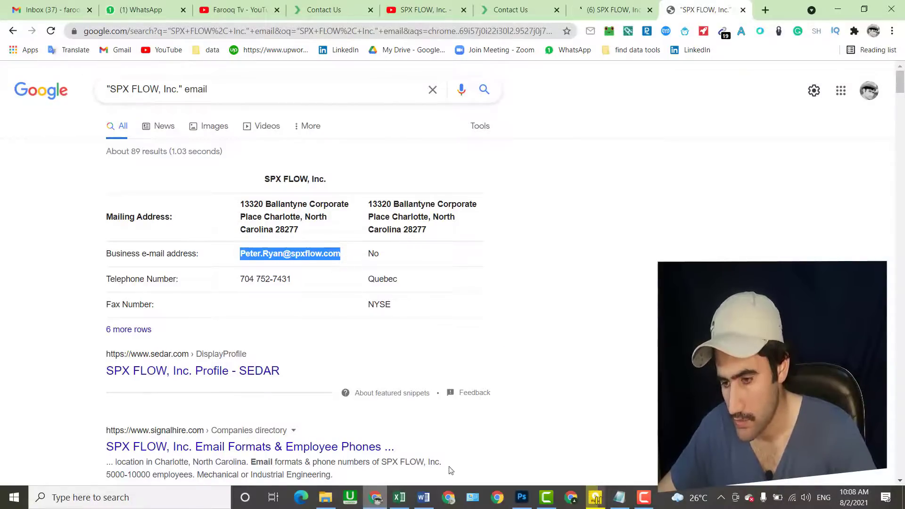
left_click(399, 499)
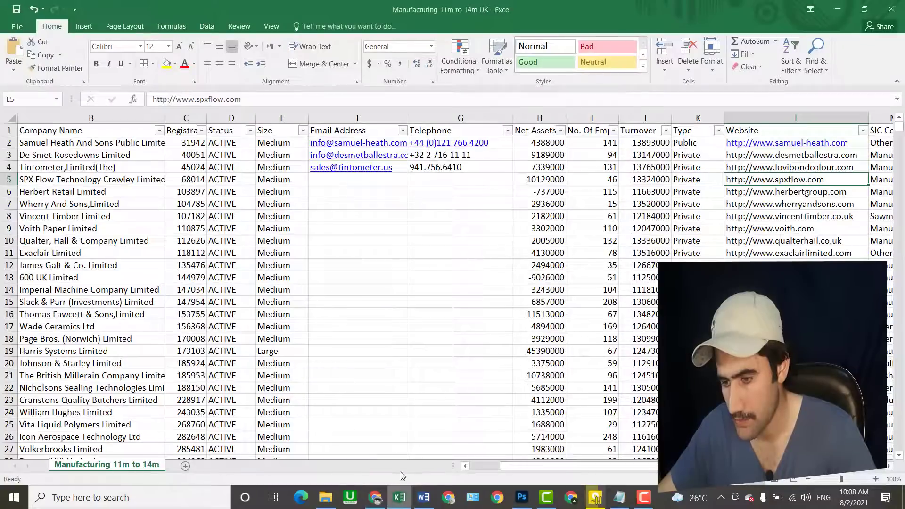
double_click(328, 178)
right_click(328, 179)
left_click(349, 231)
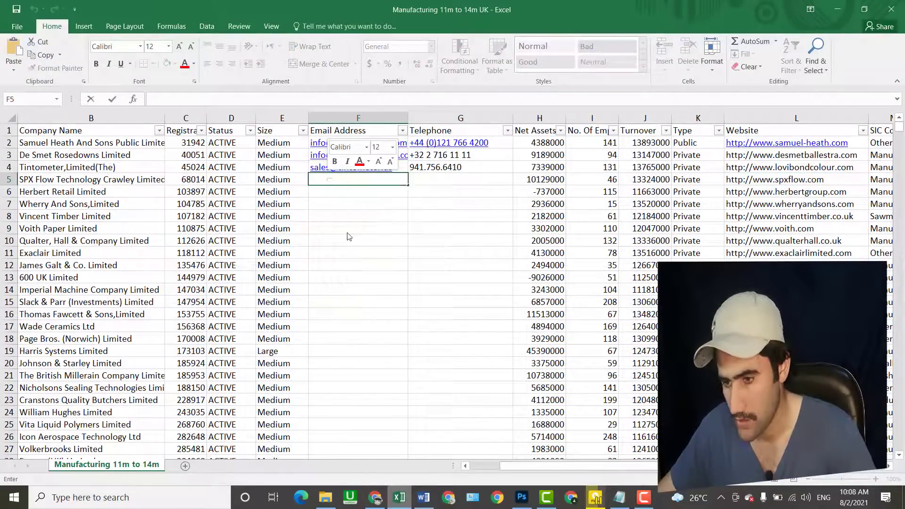
- Copy the company's telephone number from Google into Telephone cell G5
left_click(375, 497)
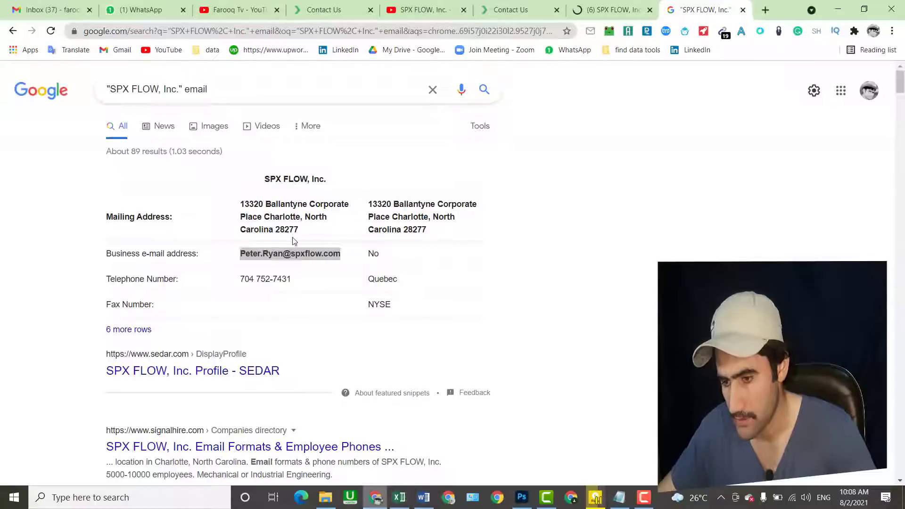
triple_click(238, 280)
right_click(244, 281)
left_click(261, 290)
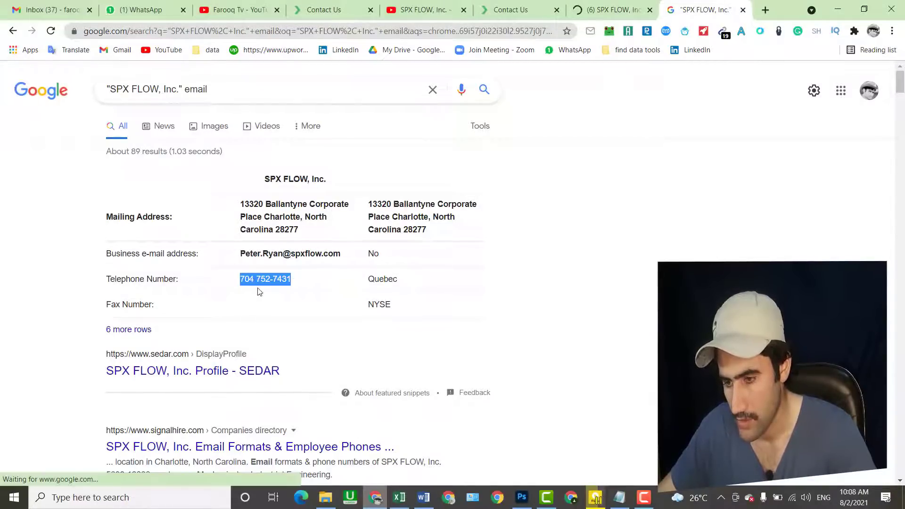
left_click(398, 497)
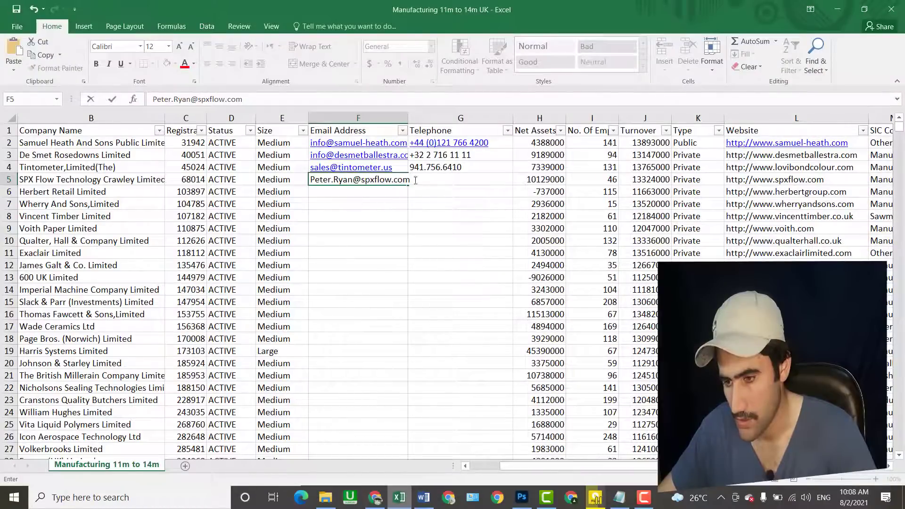
left_click(437, 244)
double_click(425, 180)
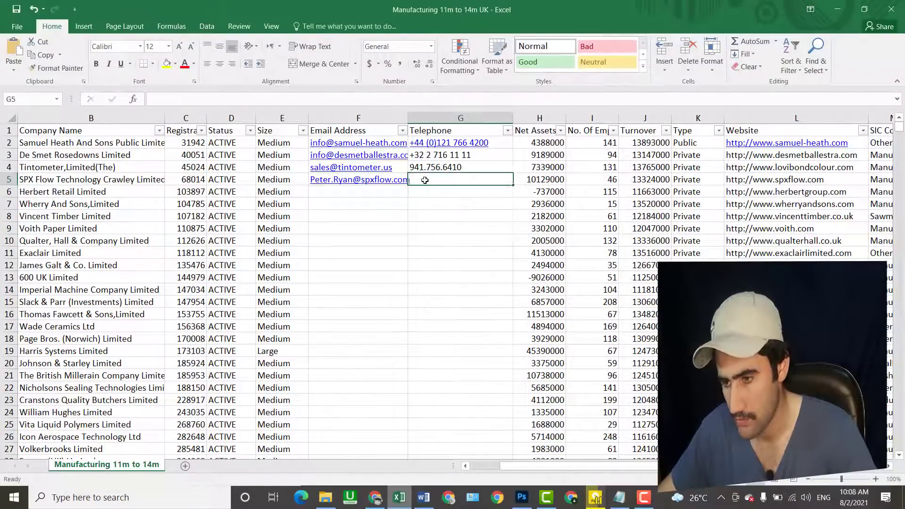
right_click(425, 180)
left_click(420, 229)
left_click(439, 253)
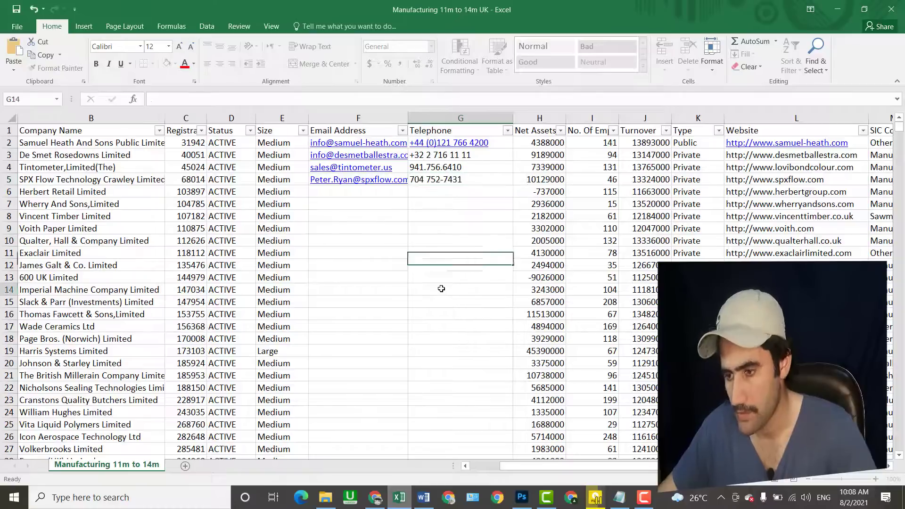
left_click(441, 289)
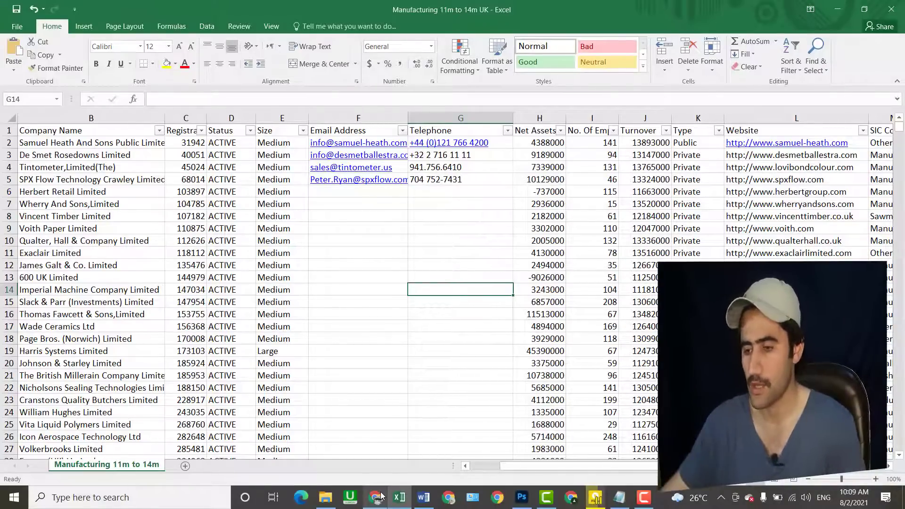
- Close the Contact Us page and the other SPX FLOW tabs, then bring back the spreadsheet
left_click(375, 497)
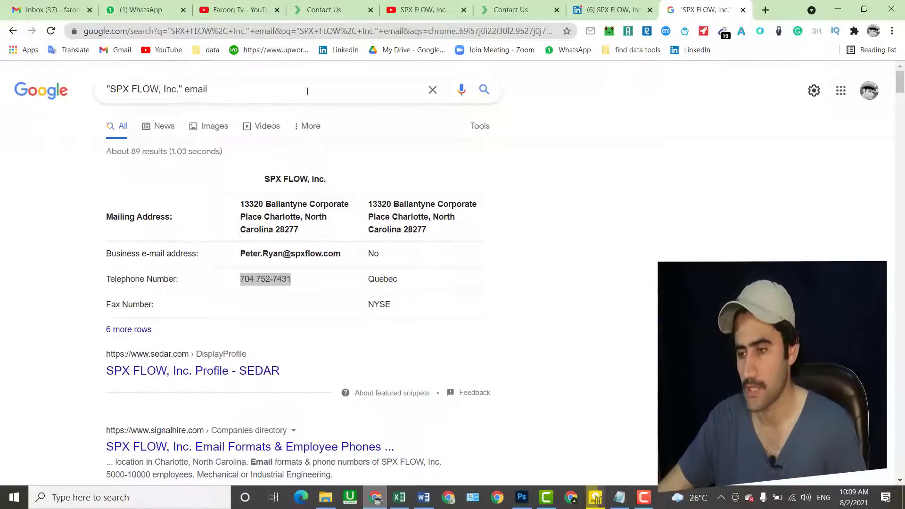
left_click(370, 10)
left_click(370, 10)
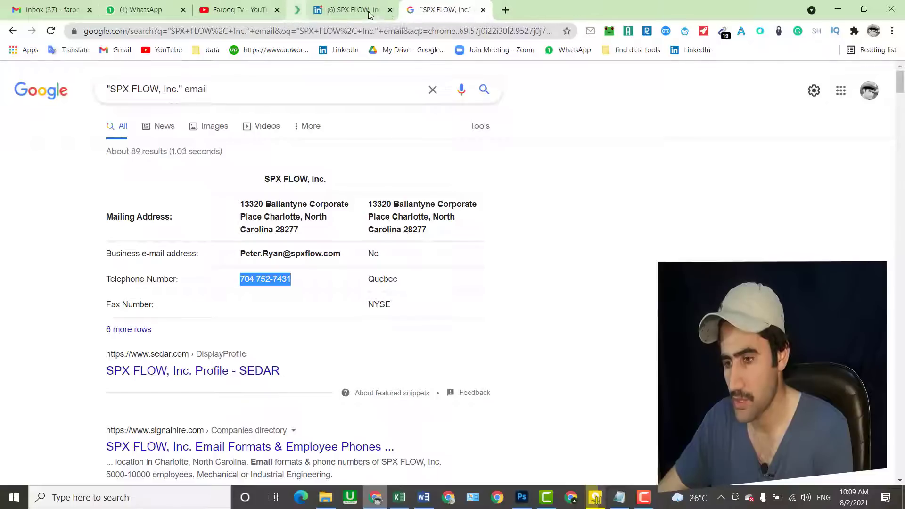
left_click(370, 9)
left_click(370, 10)
left_click(370, 10)
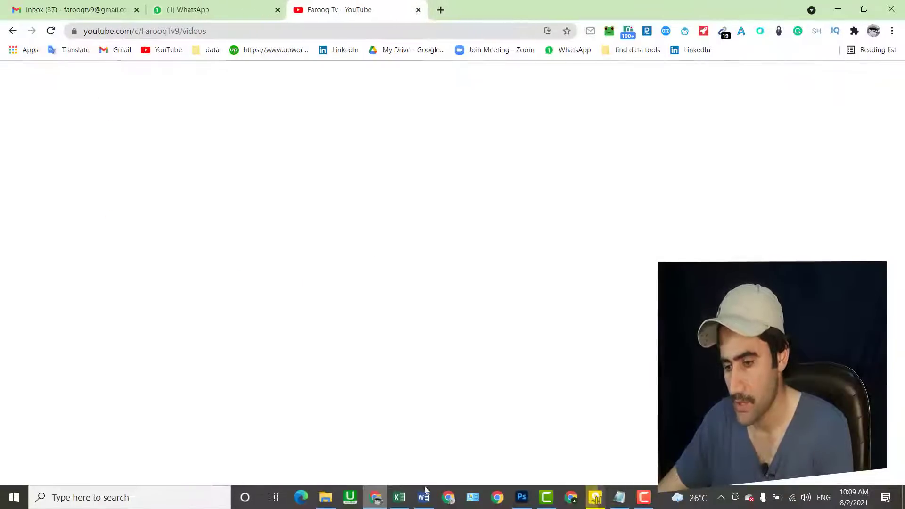
left_click(400, 496)
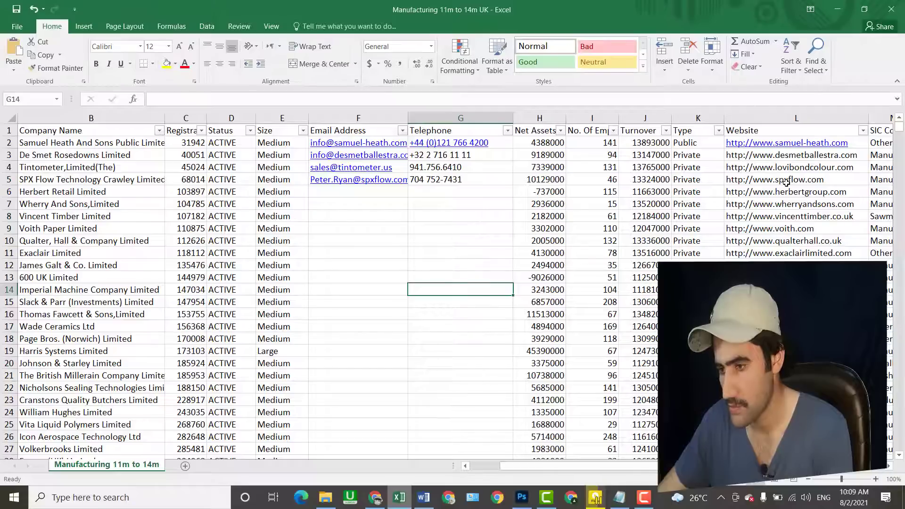
- Copy Herbert Retail's website address from cell L6 and open it in a new Chrome tab
left_click(791, 196)
right_click(792, 196)
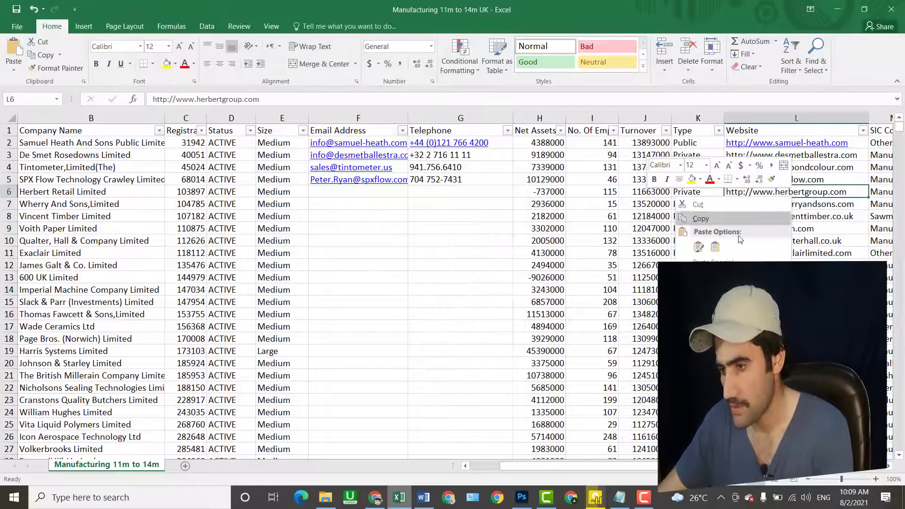
left_click(712, 218)
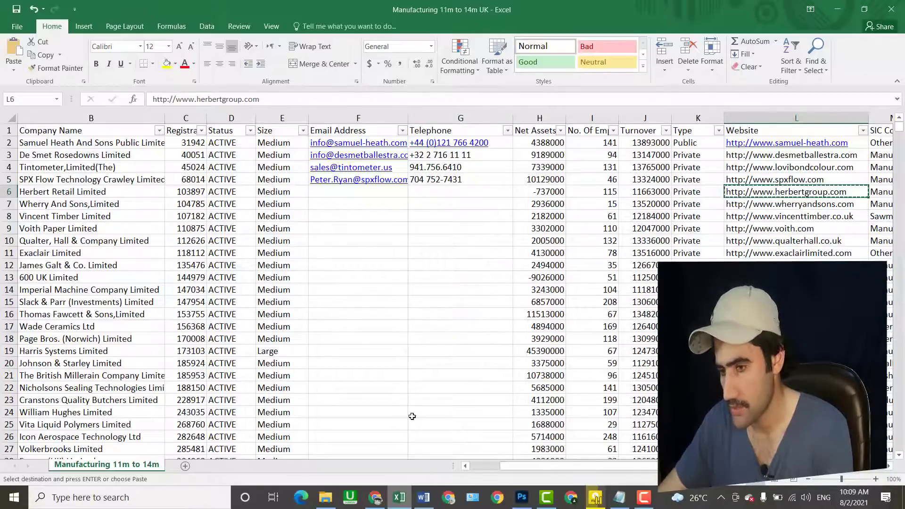
left_click(375, 497)
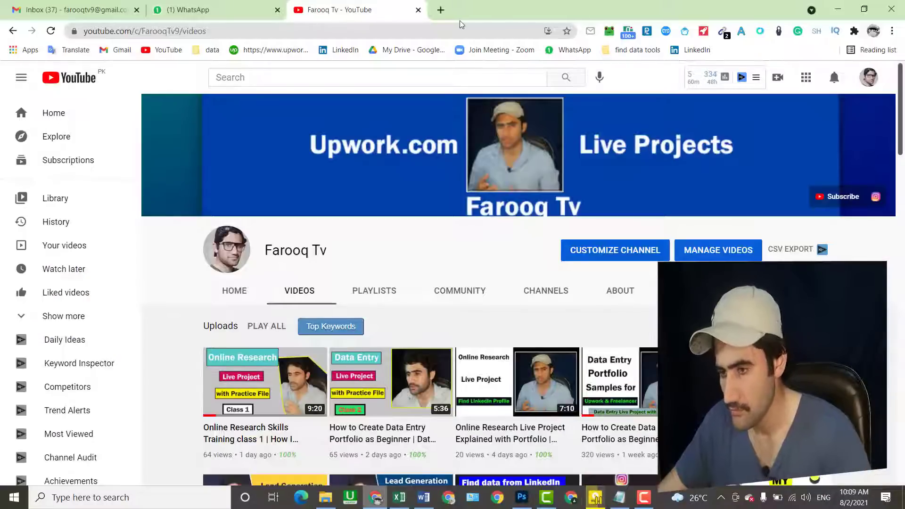
left_click(440, 10)
right_click(376, 31)
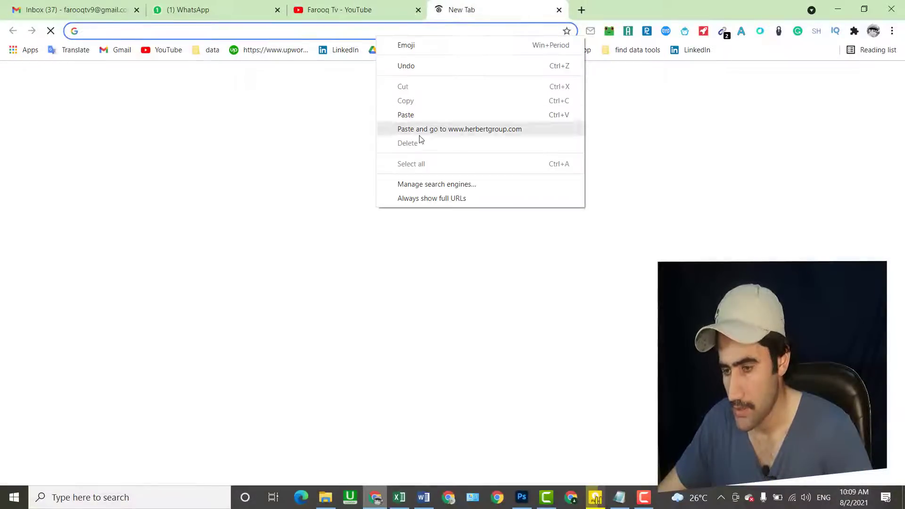
left_click(420, 133)
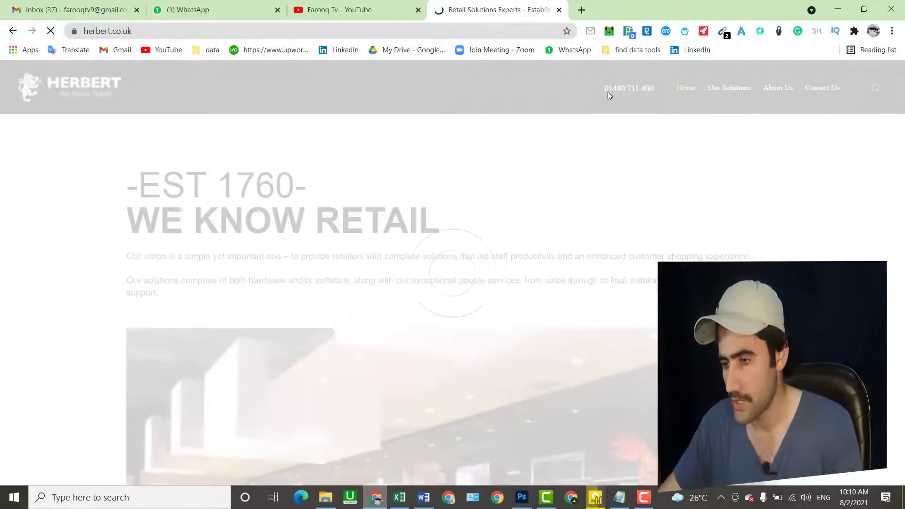
- Check the Email Extractor, then copy the site header phone number into Telephone cell G6
left_click(723, 32)
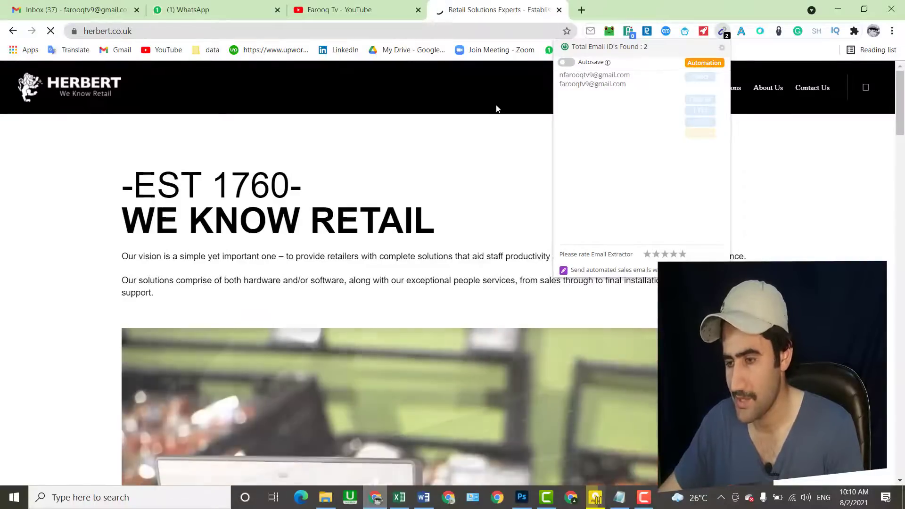
left_click(489, 104)
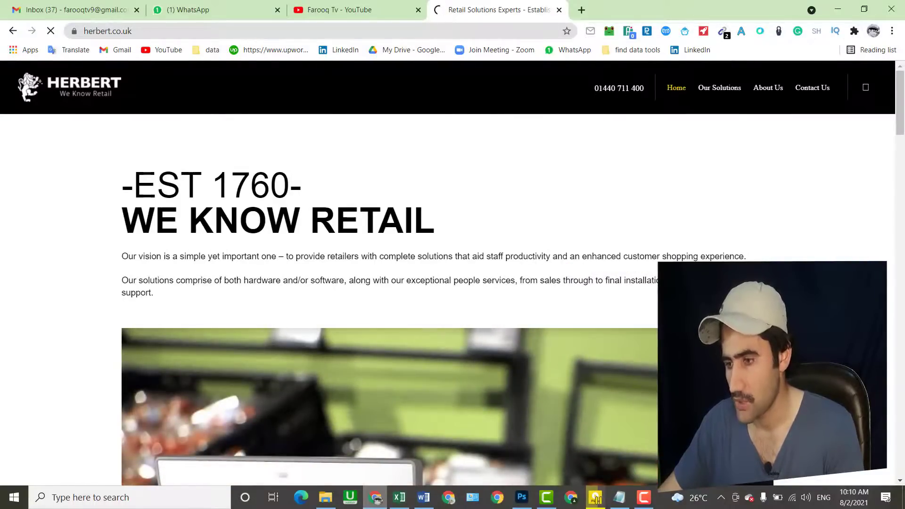
left_click_drag(608, 88, 644, 93)
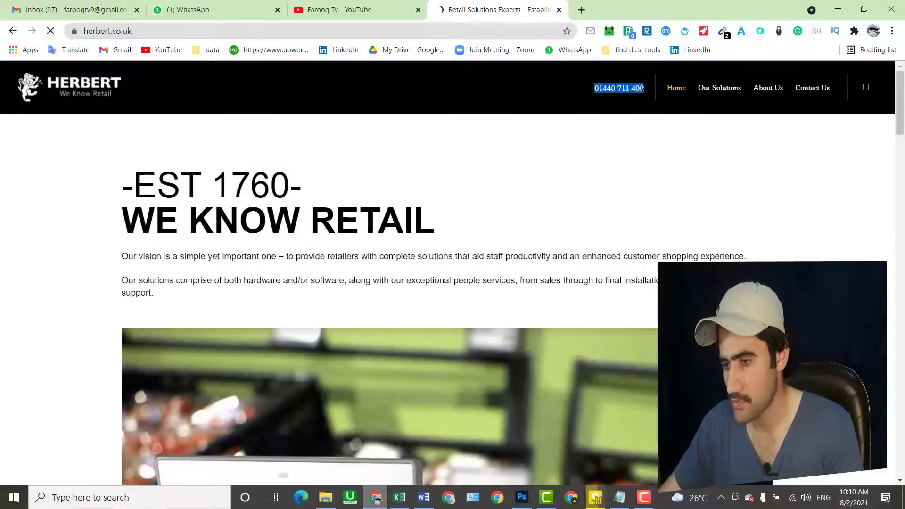
right_click(643, 93)
left_click(648, 103)
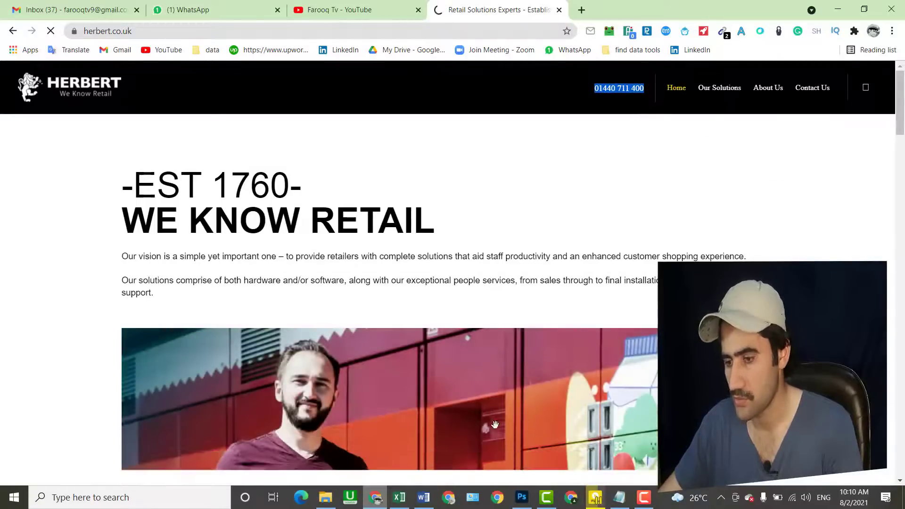
left_click(408, 504)
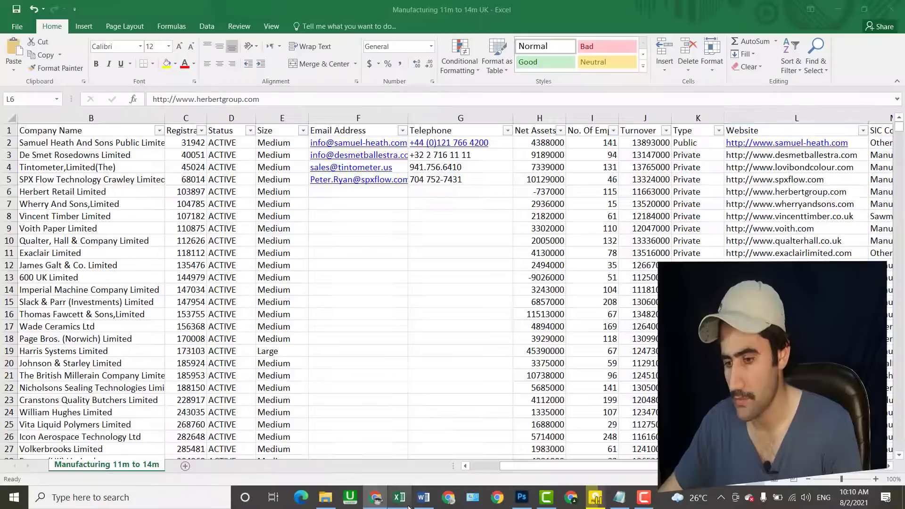
double_click(433, 194)
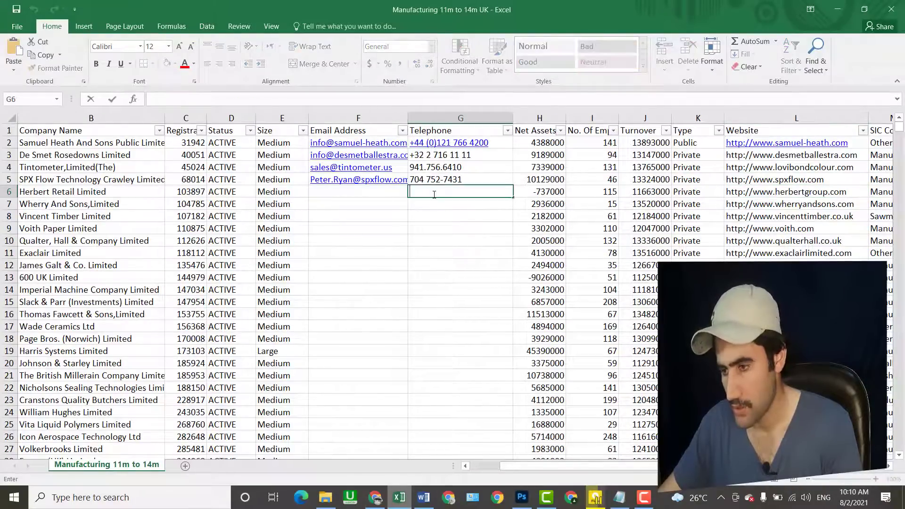
right_click(433, 194)
left_click(455, 244)
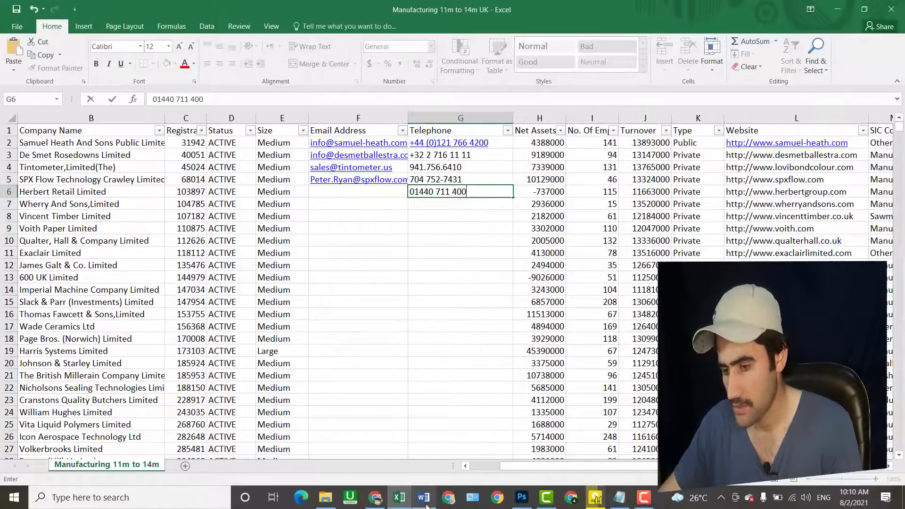
- On the Herbert site, close the subscribe popup and copy the Contact Details email
left_click(376, 498)
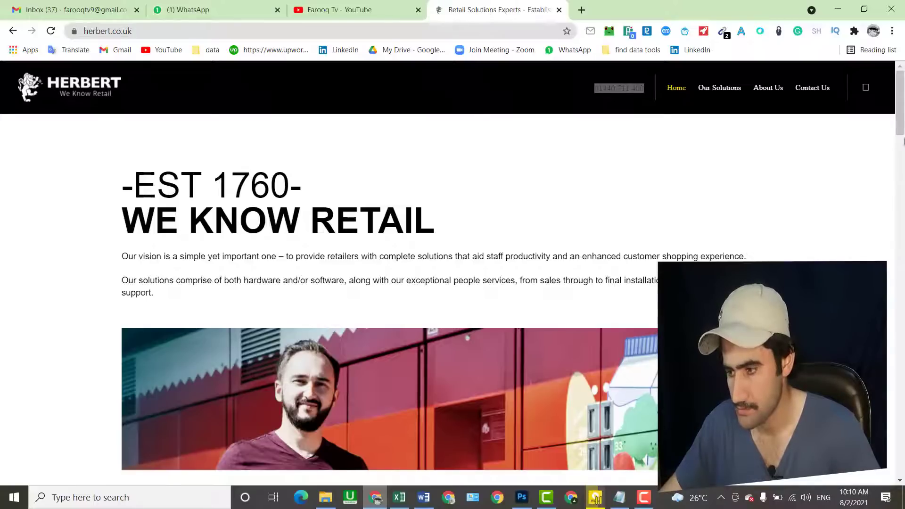
scroll(903, 144, "down", 2)
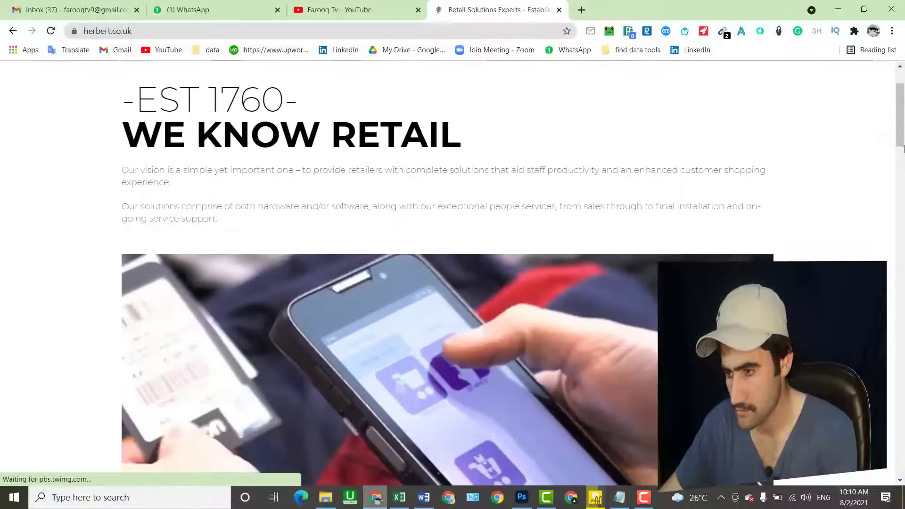
left_click_drag(903, 148, 902, 490)
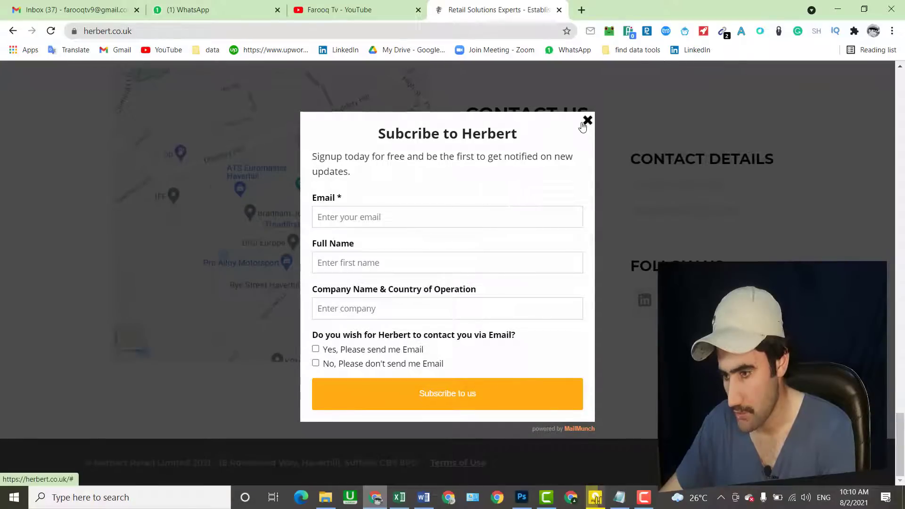
left_click(584, 124)
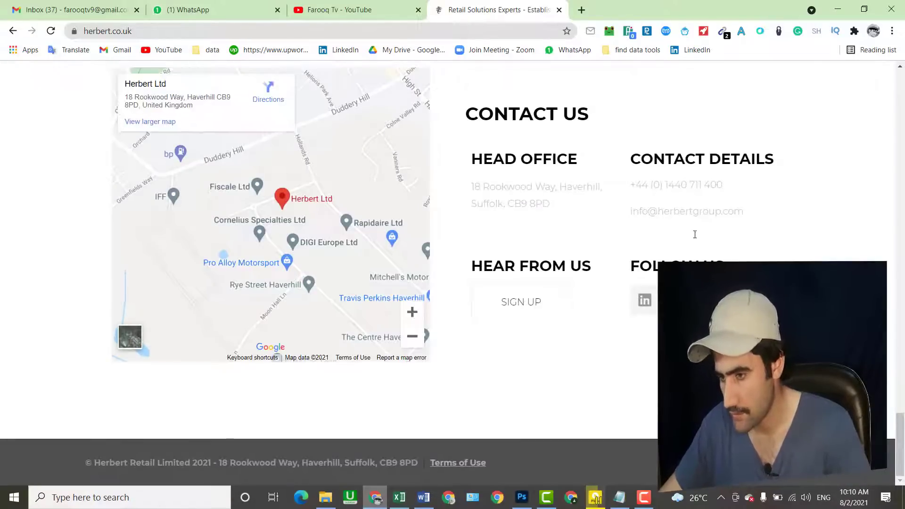
left_click_drag(746, 212, 630, 213)
right_click(636, 214)
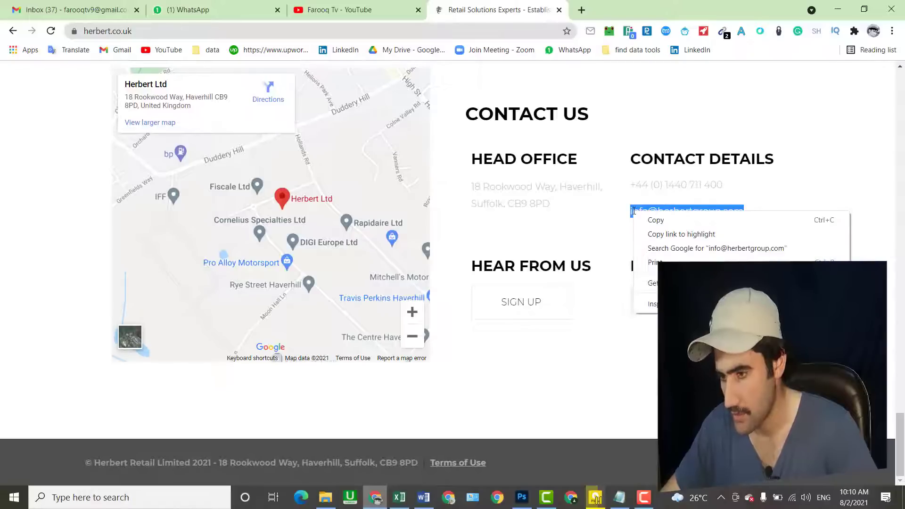
left_click(641, 219)
left_click(399, 497)
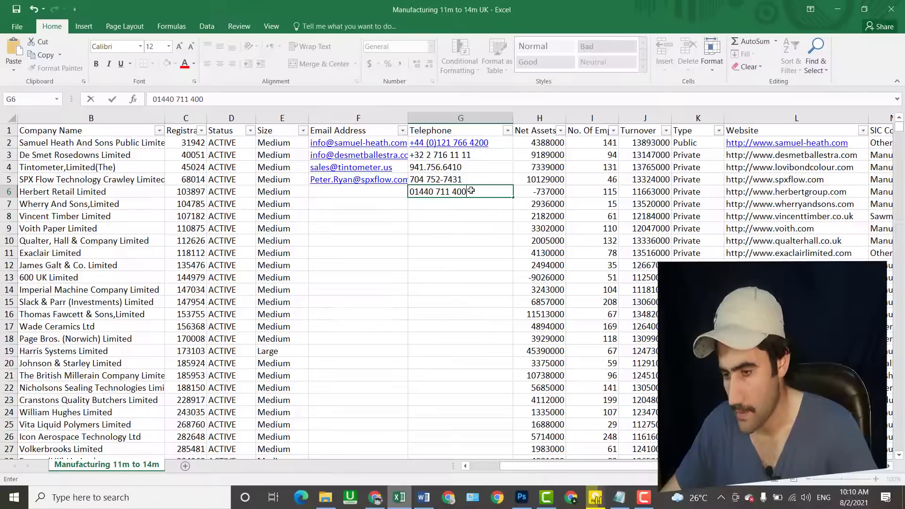
- Paste Herbert Retail's contact email into cell F6 and move off the row
left_click(324, 189)
right_click(327, 190)
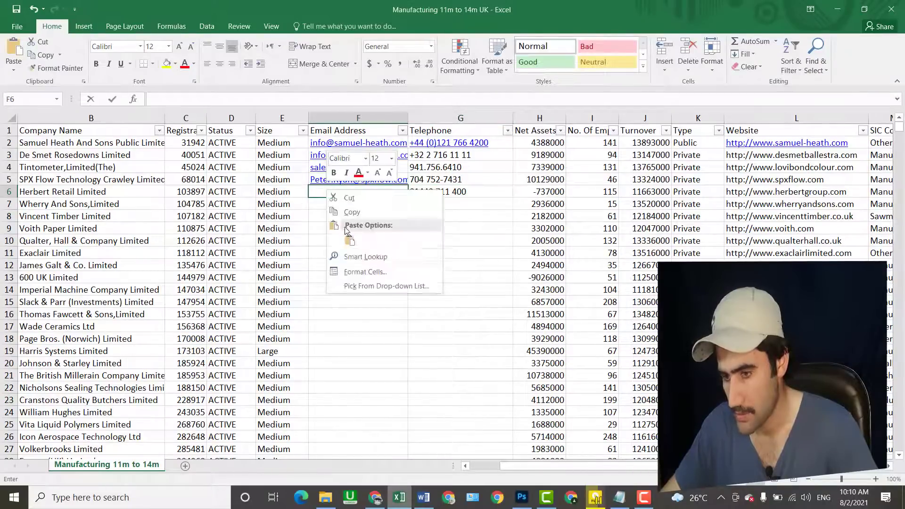
left_click(354, 247)
left_click(386, 283)
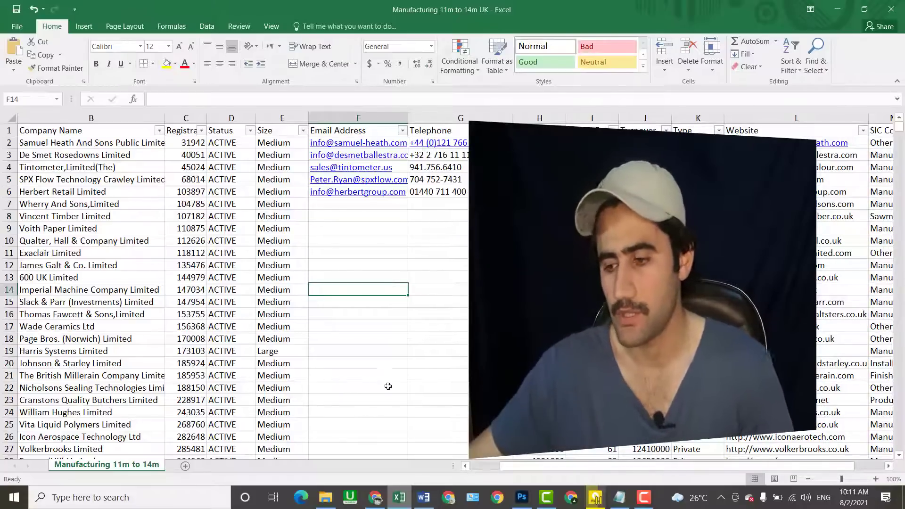
- Switch to the YouTube tab and scroll through the channel's Videos page
left_click(375, 499)
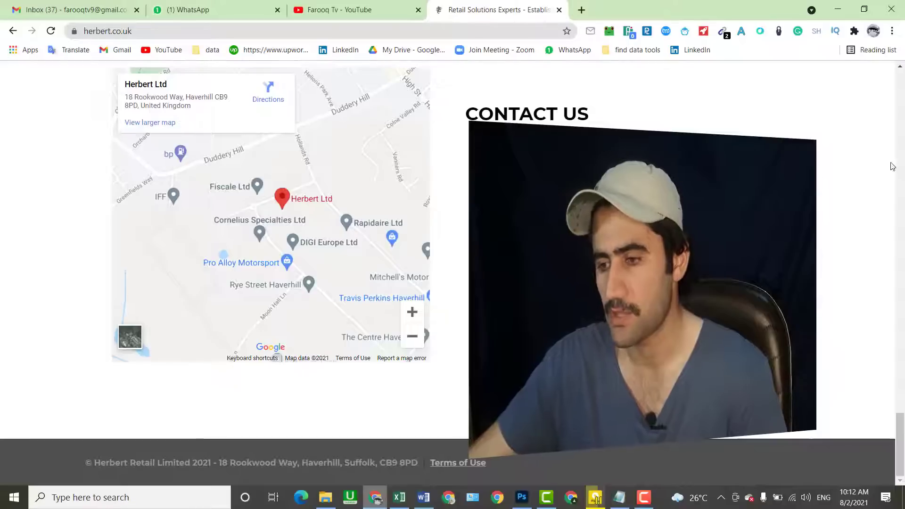
left_click(371, 6)
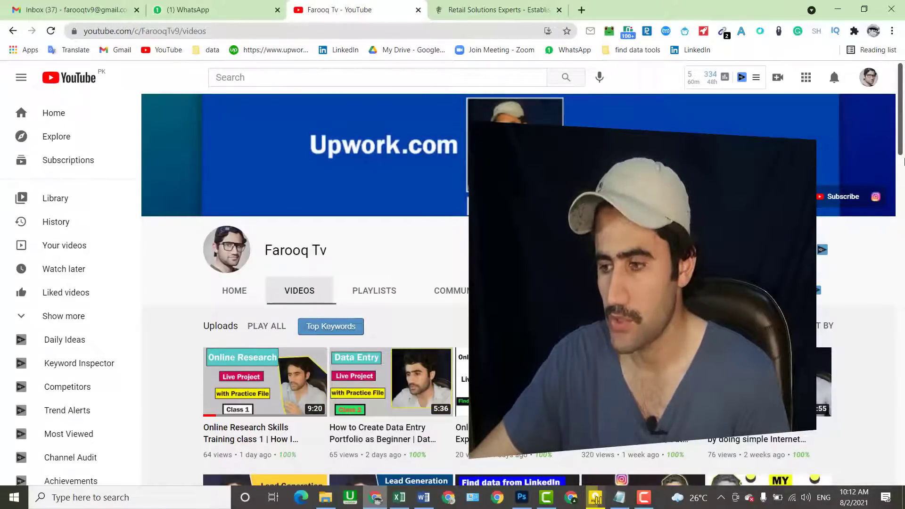
scroll(903, 162, "down", 6)
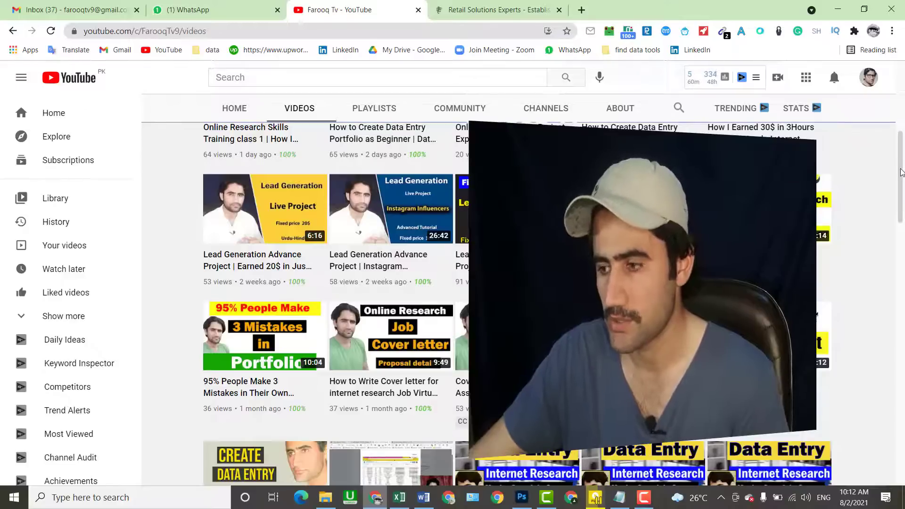
left_click_drag(901, 172, 901, 89)
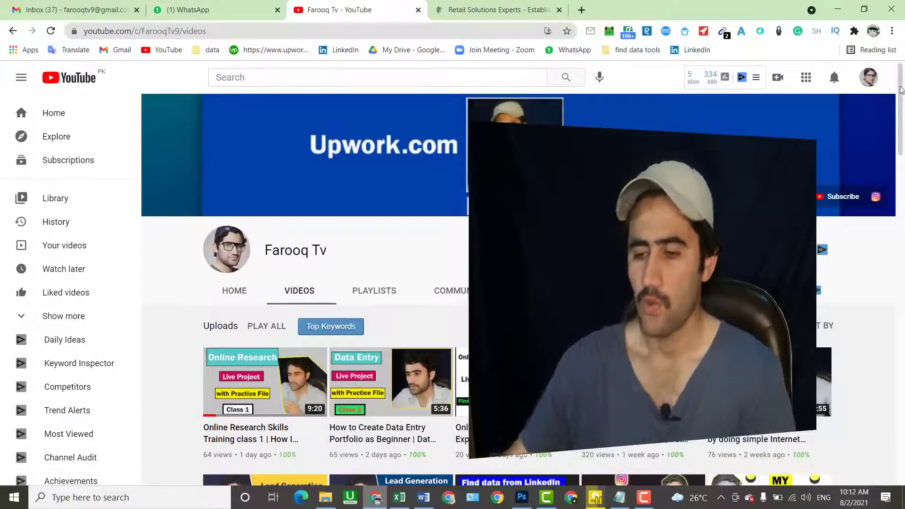